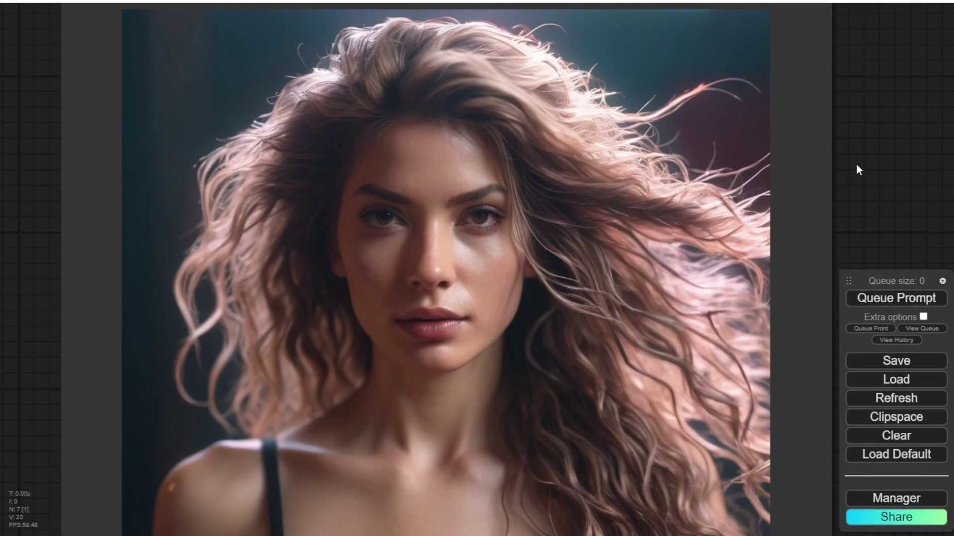
Step: Scroll and pan to bring the Preview Image node header into view
{"action": "scroll", "coordinate": [858, 169], "scroll_direction": "down", "scroll_amount": 2}
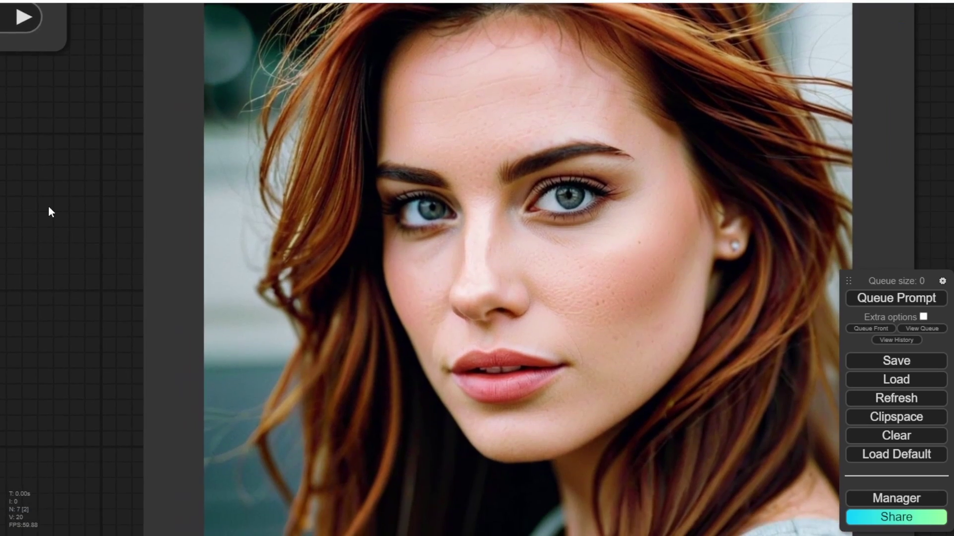
{"action": "scroll", "coordinate": [48, 207], "scroll_direction": "down", "scroll_amount": 4}
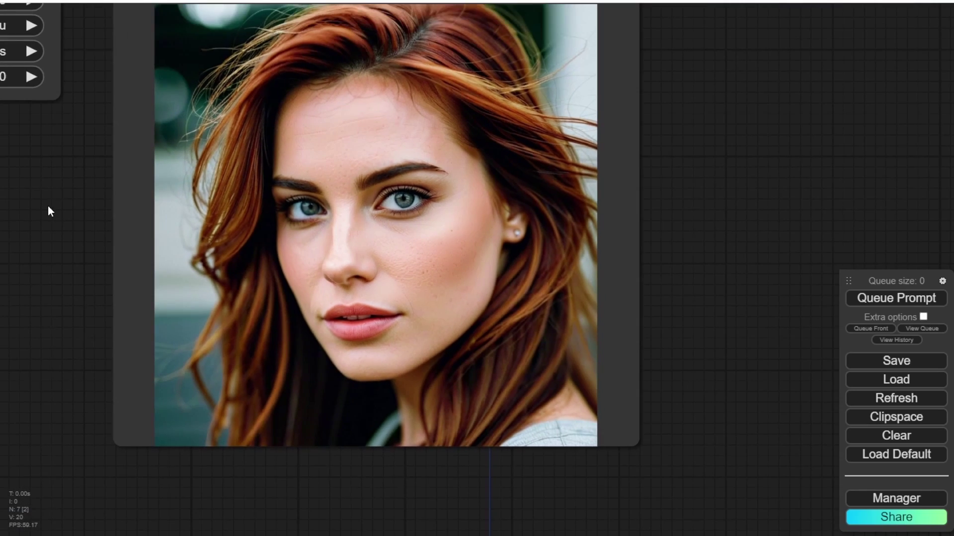
{"action": "left_click_drag", "start_coordinate": [48, 208], "coordinate": [61, 270]}
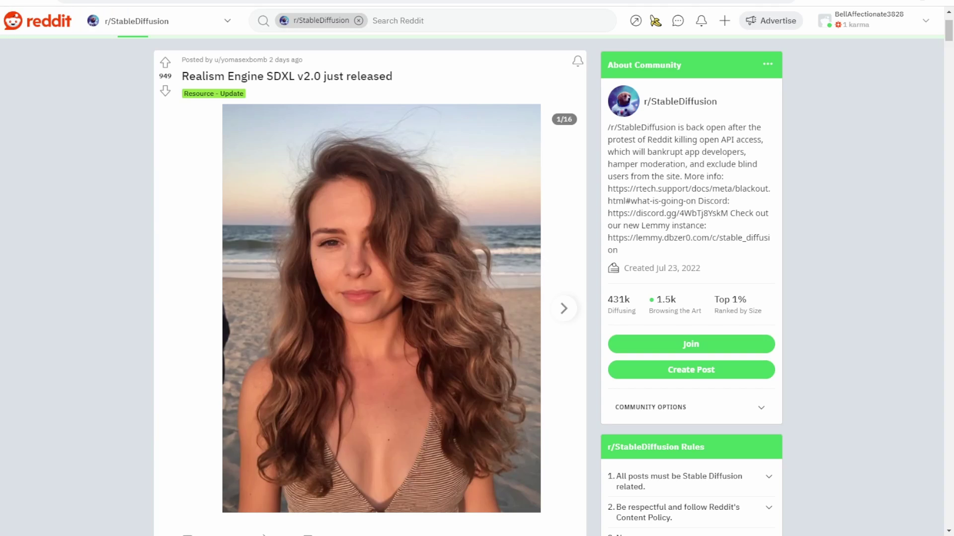
{"action": "scroll", "coordinate": [370, 273], "scroll_direction": "down", "scroll_amount": 8}
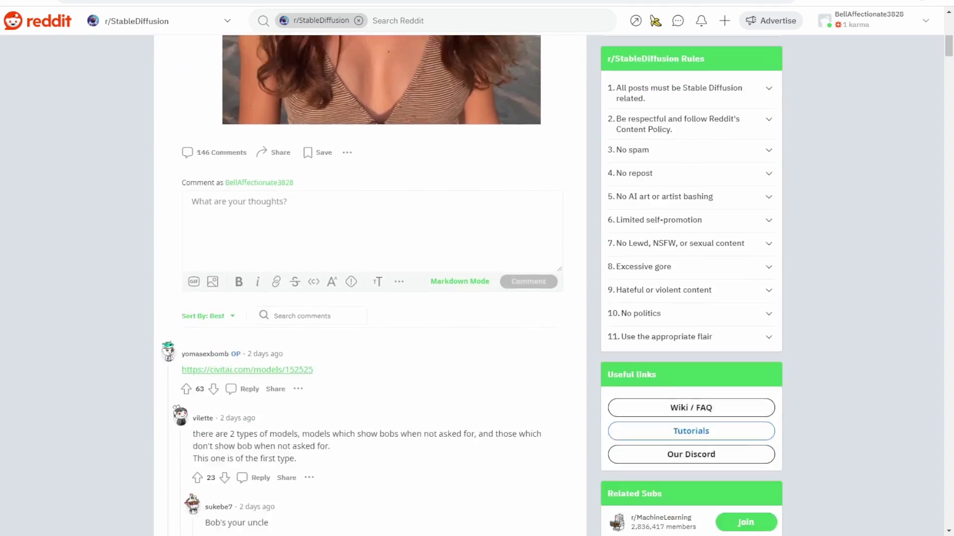
{"action": "scroll", "coordinate": [370, 273], "scroll_direction": "down", "scroll_amount": 20}
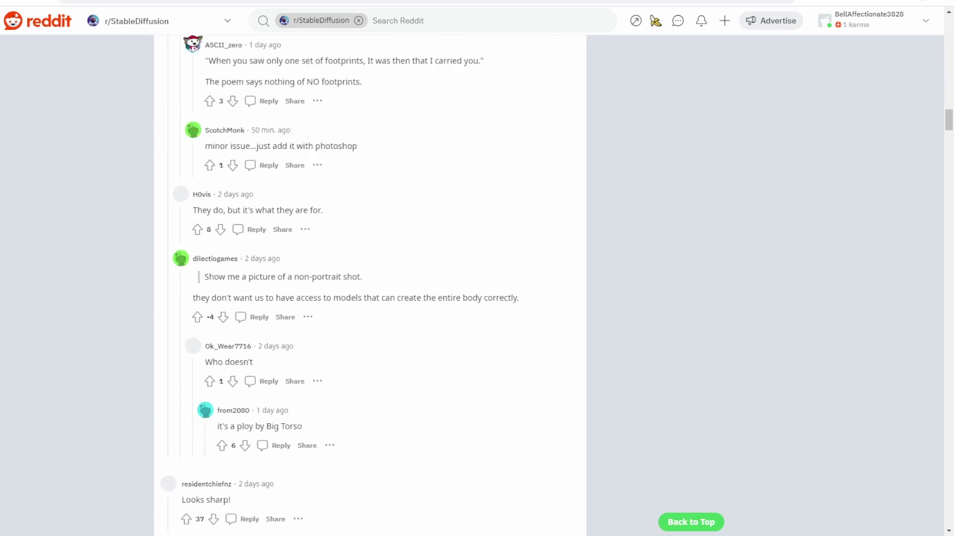
{"action": "scroll", "coordinate": [370, 286], "scroll_direction": "down", "scroll_amount": 20}
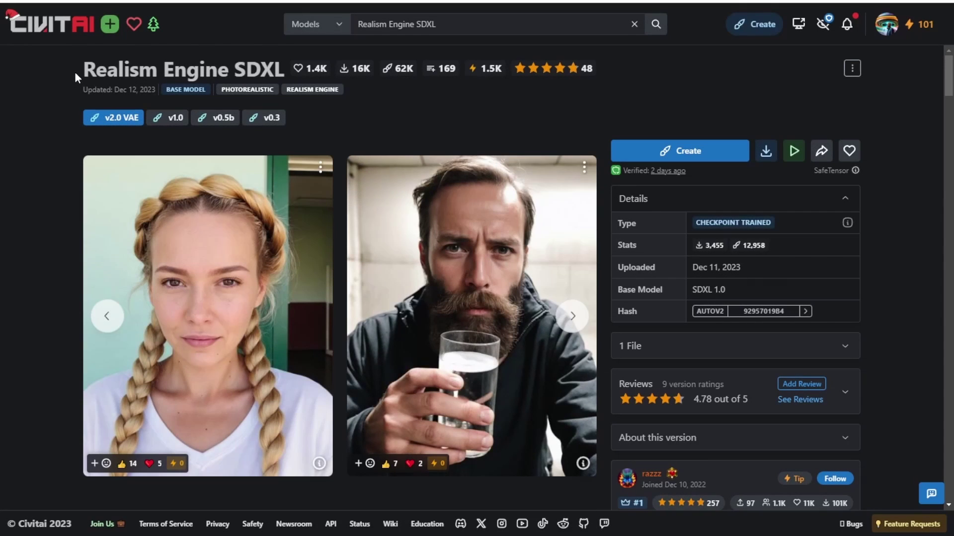
Step: Select the Realism Engine SDXL model title, then clear the selection and scroll on
{"action": "triple_click", "coordinate": [76, 76]}
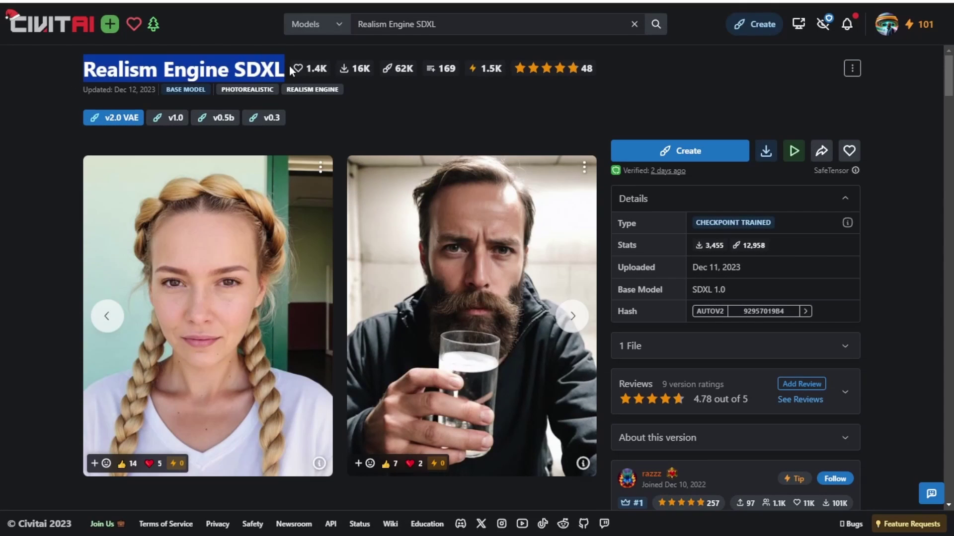
{"action": "left_click", "coordinate": [76, 112]}
{"action": "scroll", "coordinate": [207, 298], "scroll_direction": "down", "scroll_amount": 8}
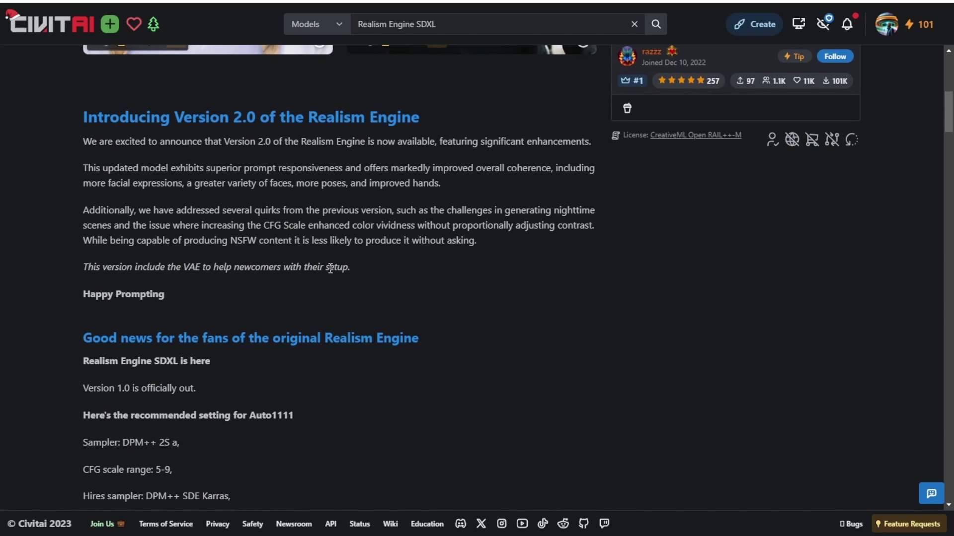
{"action": "scroll", "coordinate": [337, 321], "scroll_direction": "down", "scroll_amount": 3}
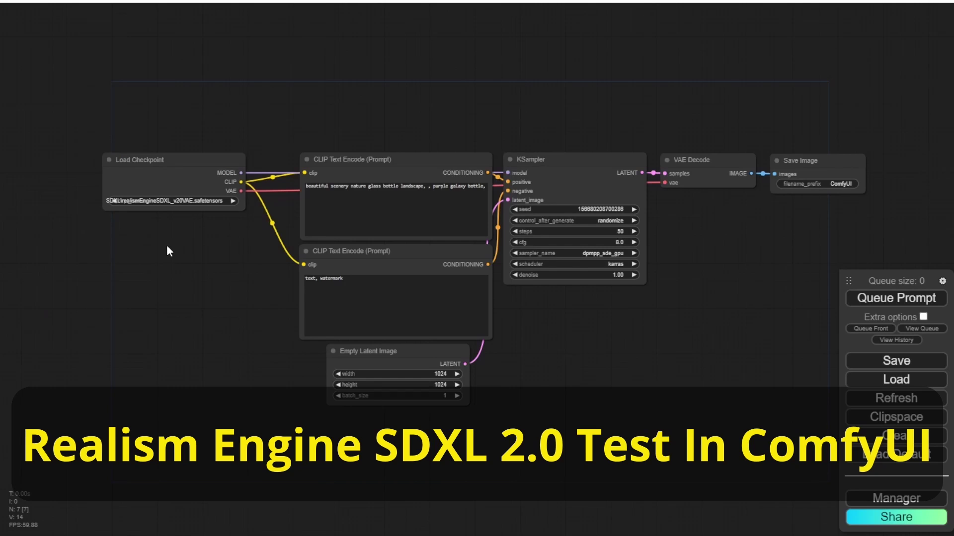
Step: Resize the Load Checkpoint node wider and pan to KSampler, VAE Decode and Save Image
{"action": "scroll", "coordinate": [167, 247], "scroll_direction": "up", "scroll_amount": 8}
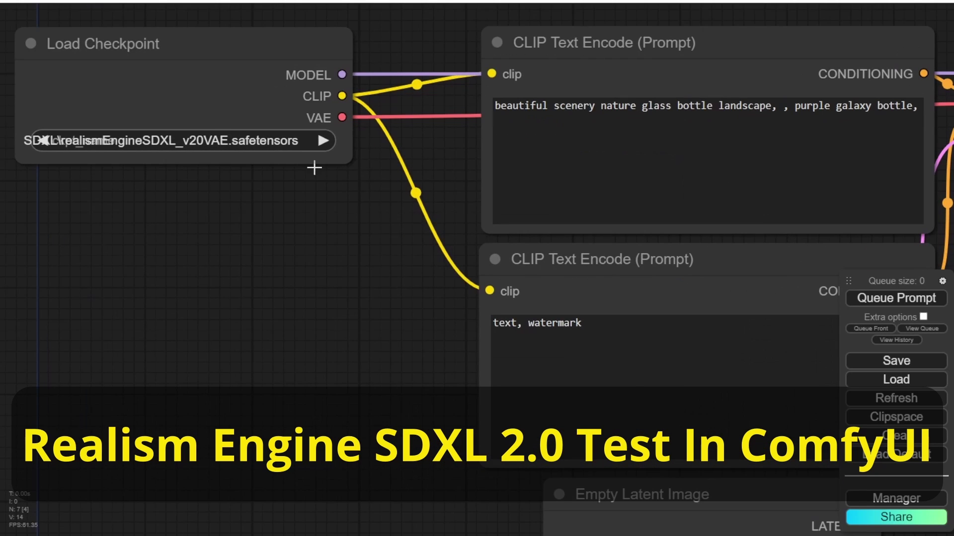
{"action": "left_click_drag", "start_coordinate": [351, 205], "coordinate": [445, 170]}
{"action": "left_click_drag", "start_coordinate": [357, 248], "coordinate": [222, 260]}
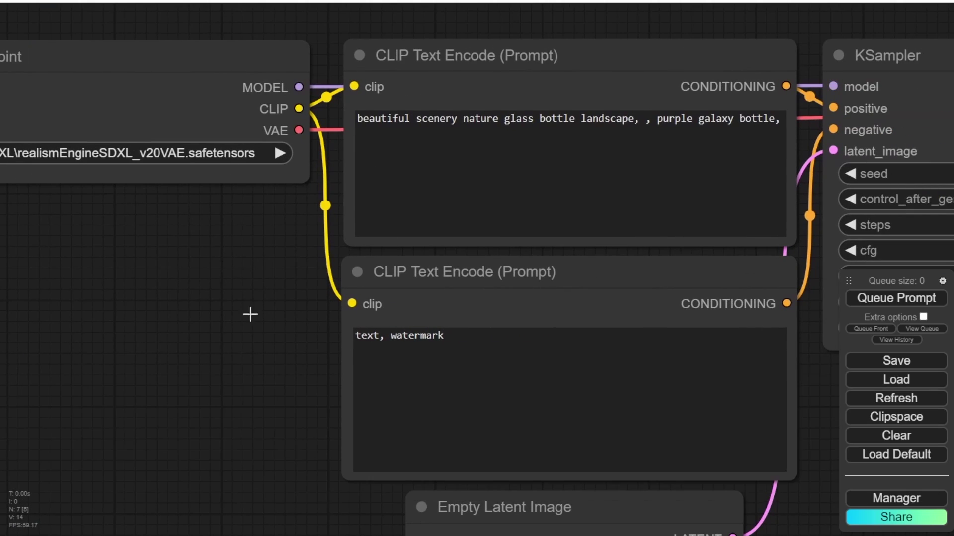
{"action": "scroll", "coordinate": [209, 341], "scroll_direction": "down", "scroll_amount": 4}
{"action": "left_click_drag", "start_coordinate": [837, 403], "coordinate": [486, 311]}
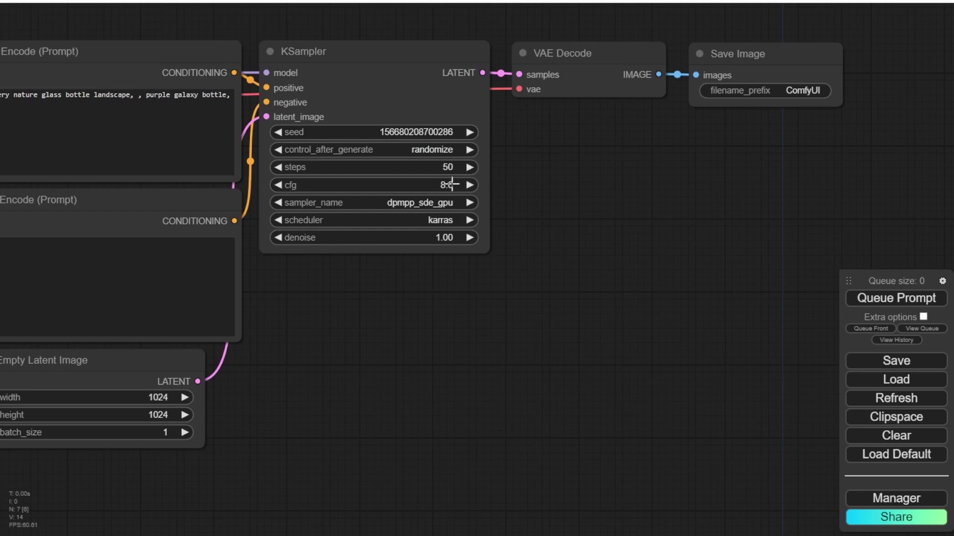
Step: Set the KSampler cfg to 9 and steps to 40
{"action": "left_click", "coordinate": [457, 185]}
{"action": "type", "text": "9"}
{"action": "key", "text": "Return"}
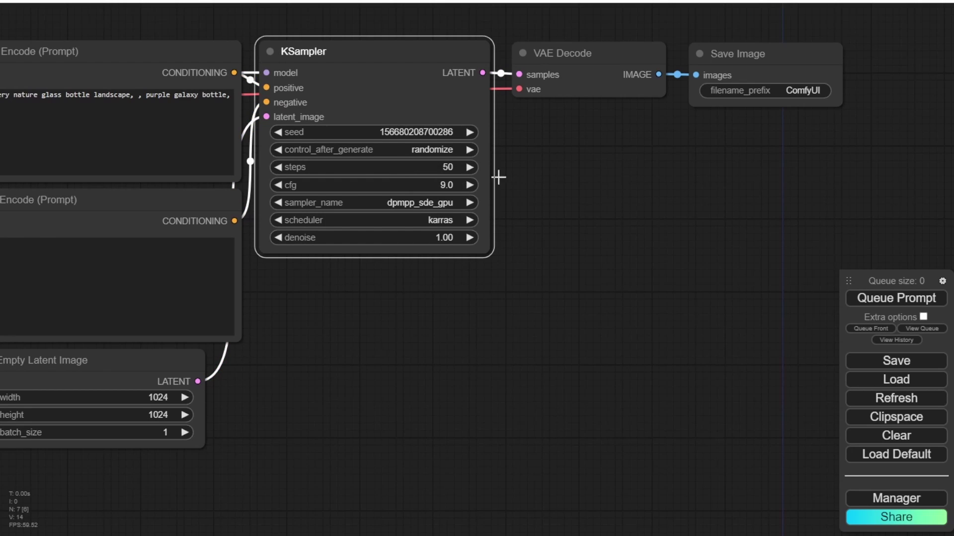
{"action": "left_click", "coordinate": [450, 167]}
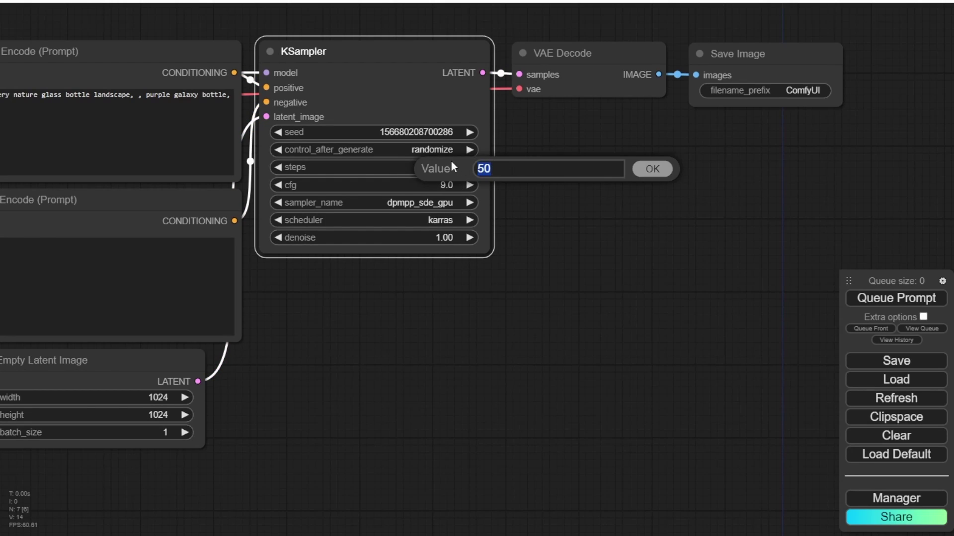
{"action": "type", "text": "40"}
{"action": "key", "text": "Return"}
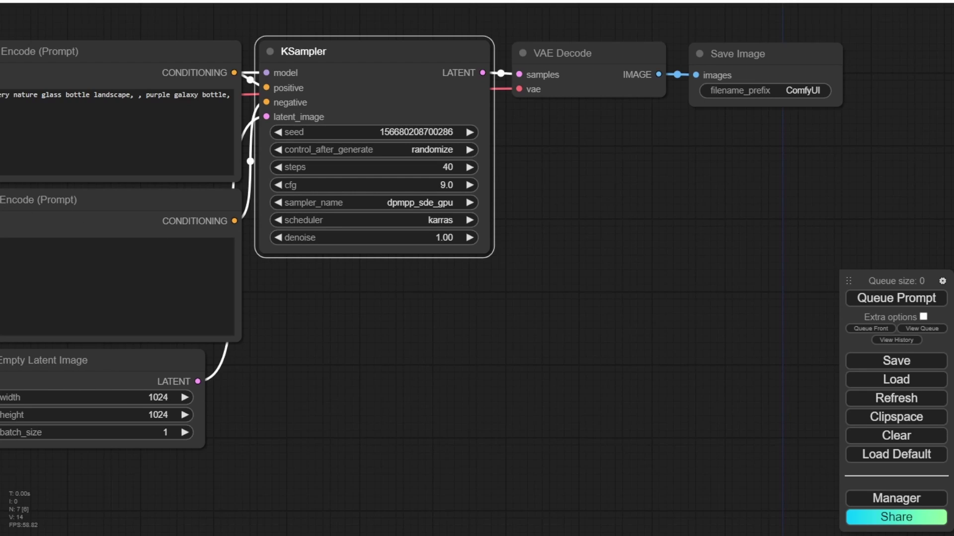
Step: Replace the positive prompt with the pasted cyberpunk robot-woman prompt
{"action": "left_click", "coordinate": [159, 110]}
{"action": "key", "text": "ctrl+a"}
{"action": "key", "text": "ctrl+v"}
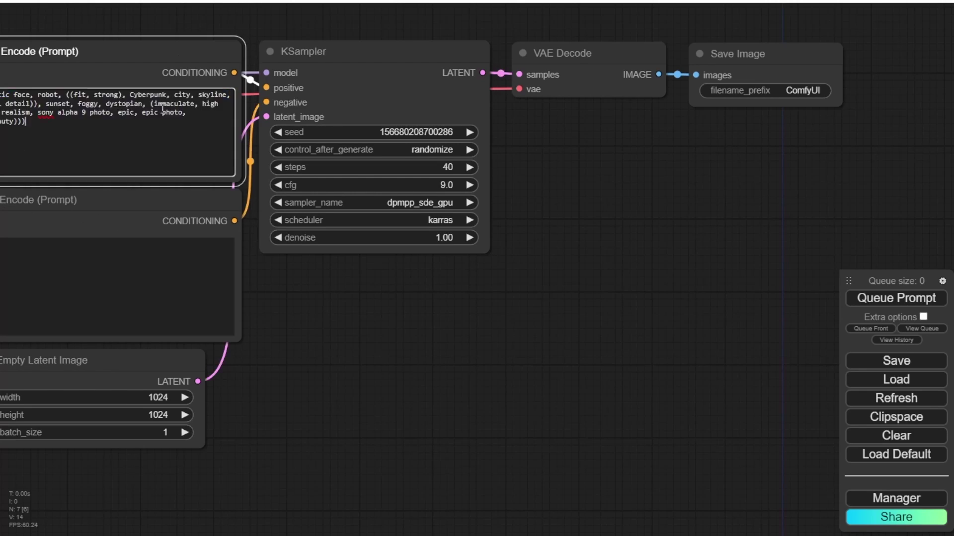
{"action": "left_click_drag", "start_coordinate": [345, 293], "coordinate": [603, 368]}
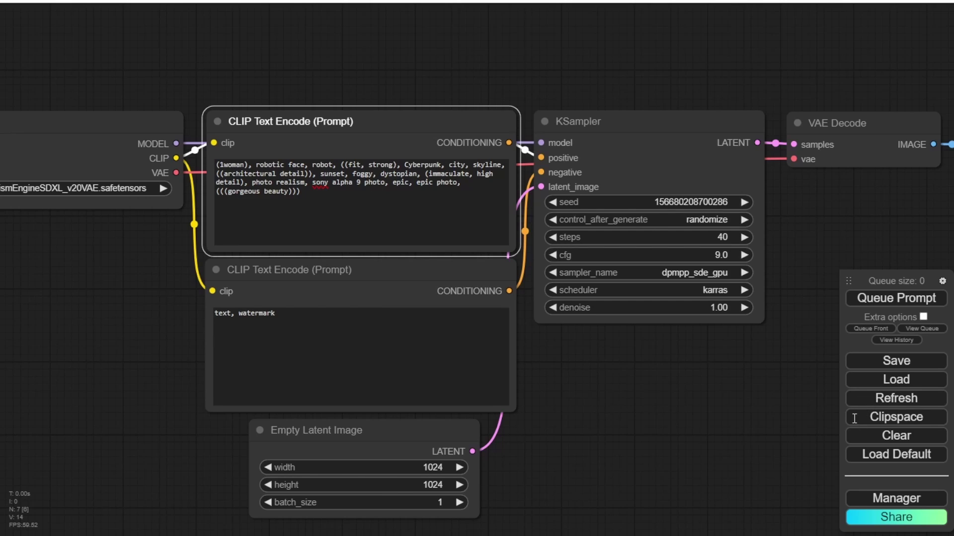
Step: Queue the cyberpunk robot-woman generation and centre the Save Image node
{"action": "left_click", "coordinate": [93, 343]}
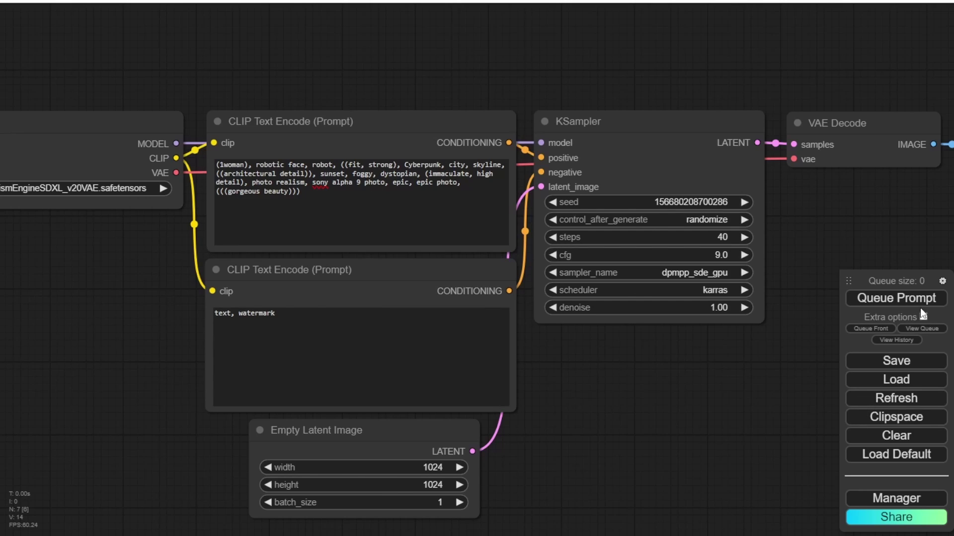
{"action": "left_click", "coordinate": [884, 300]}
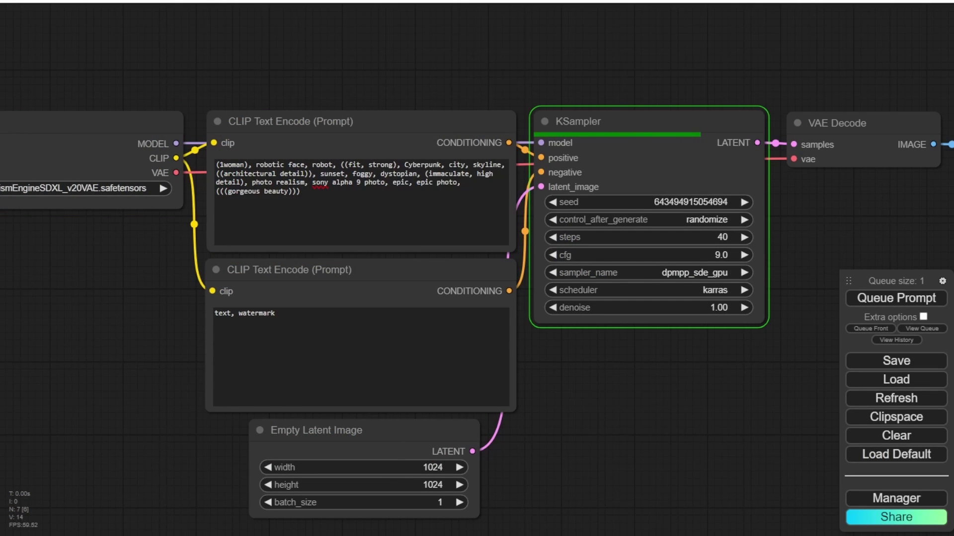
{"action": "left_click_drag", "start_coordinate": [687, 392], "coordinate": [411, 392]}
{"action": "left_click_drag", "start_coordinate": [666, 349], "coordinate": [461, 341]}
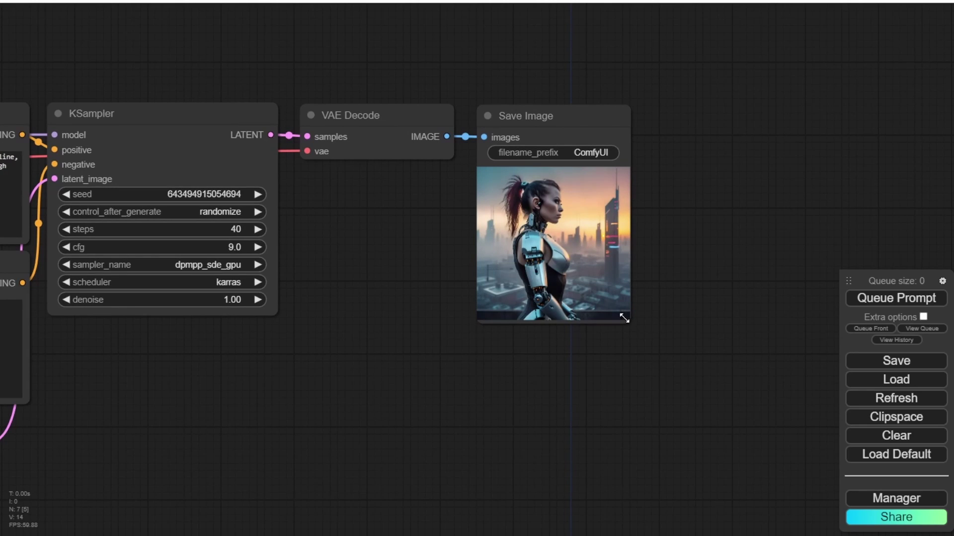
Step: Enlarge the Save Image node's preview and show the robot card's next image
{"action": "left_click_drag", "start_coordinate": [624, 318], "coordinate": [784, 435]}
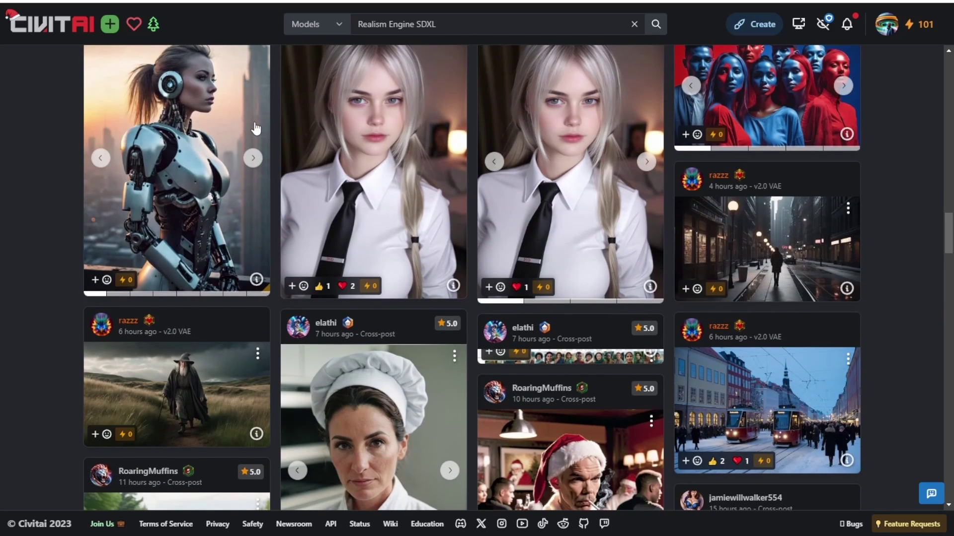
{"action": "left_click", "coordinate": [254, 158]}
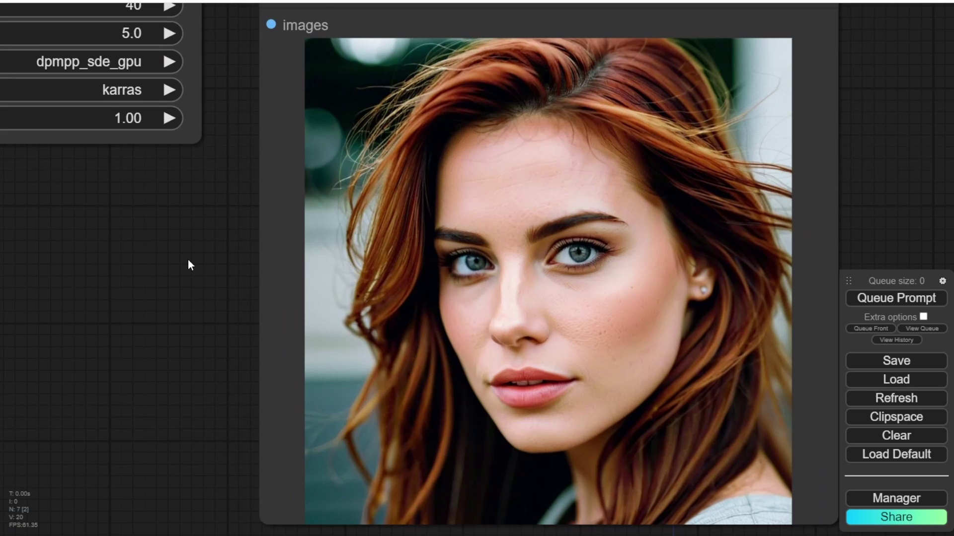
{"action": "scroll", "coordinate": [187, 262], "scroll_direction": "up", "scroll_amount": 4}
{"action": "scroll", "coordinate": [49, 235], "scroll_direction": "down", "scroll_amount": 3}
{"action": "scroll", "coordinate": [48, 206], "scroll_direction": "down", "scroll_amount": 1}
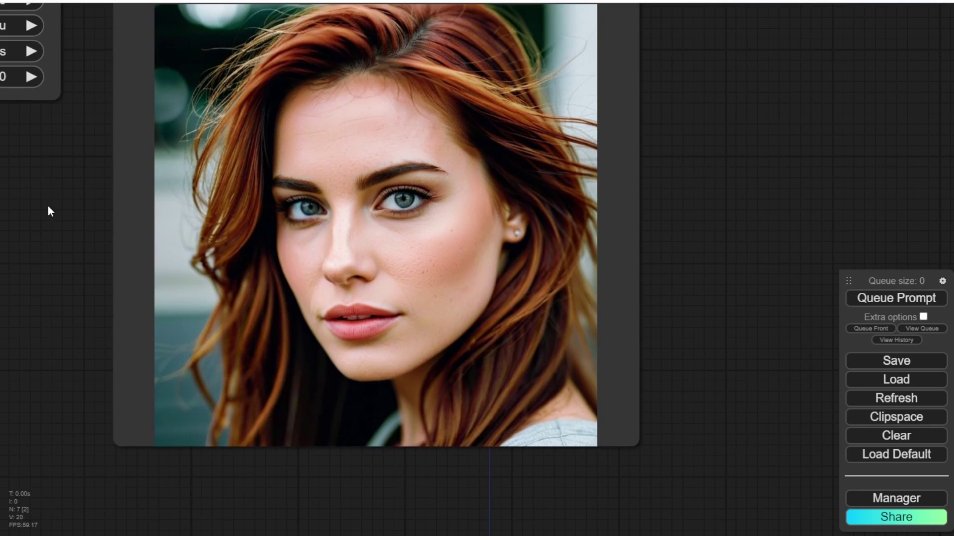
{"action": "left_click_drag", "start_coordinate": [48, 207], "coordinate": [60, 270]}
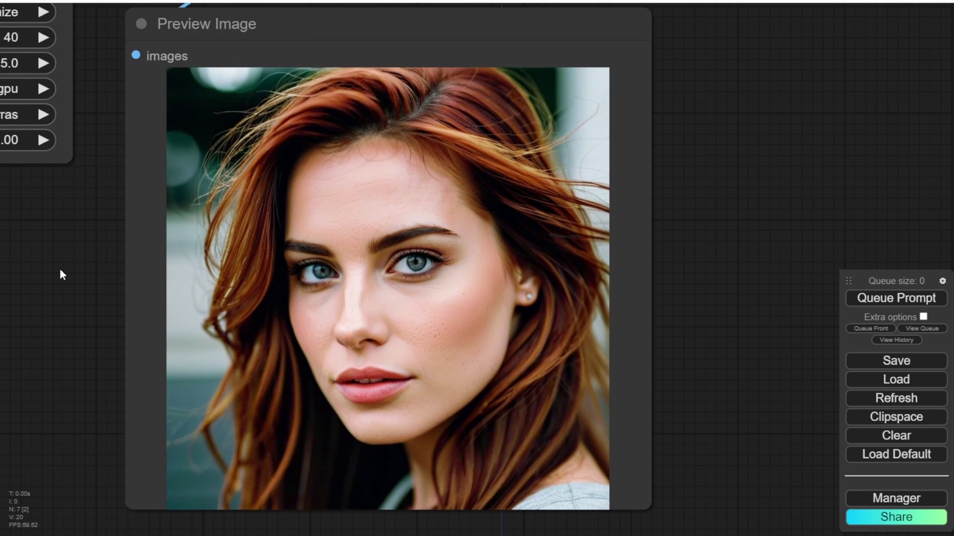
{"action": "scroll", "coordinate": [61, 269], "scroll_direction": "down", "scroll_amount": 5}
{"action": "left_click_drag", "start_coordinate": [62, 269], "coordinate": [615, 231]}
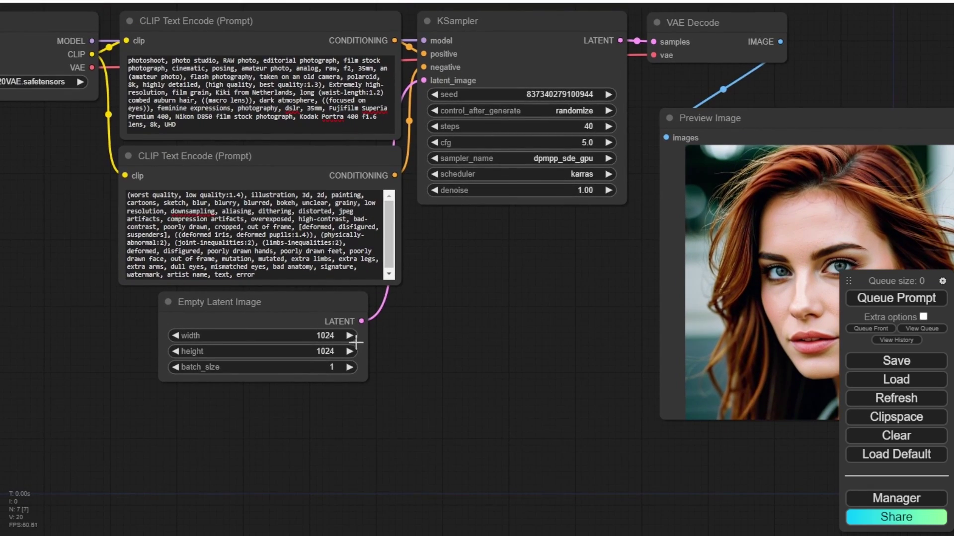
{"action": "left_click", "coordinate": [331, 350]}
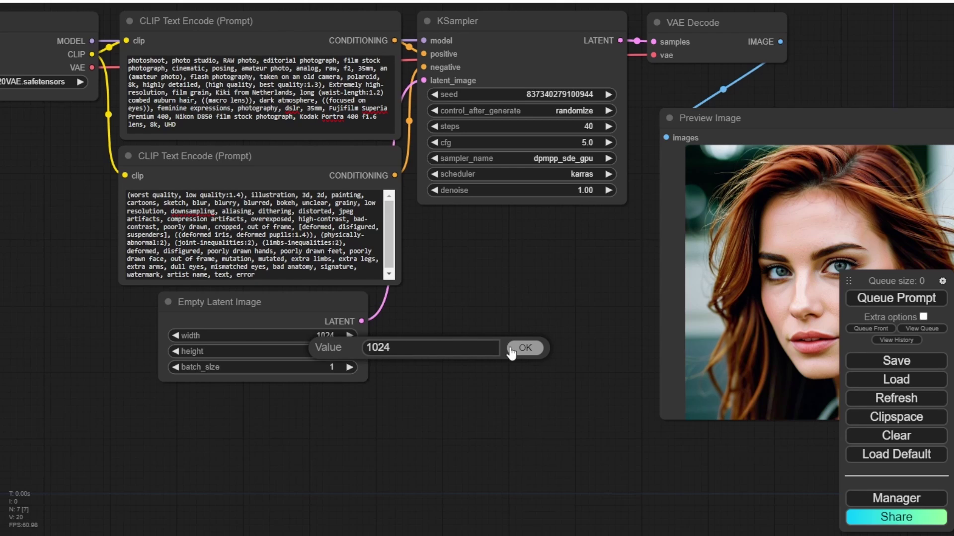
{"action": "left_click", "coordinate": [530, 351]}
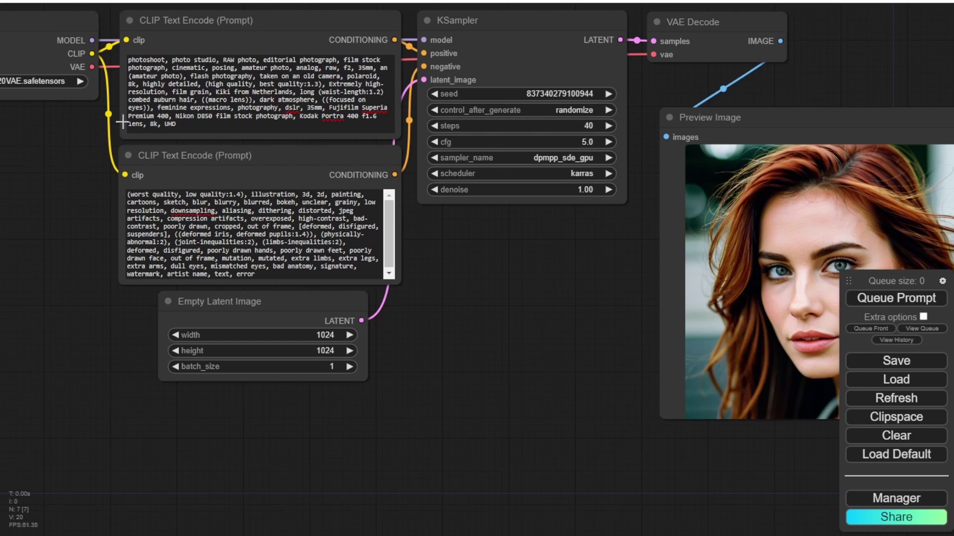
Step: Replace the positive prompt with a cinematic portrait prompt and the negative with a short one
{"action": "left_click", "coordinate": [200, 80]}
{"action": "key", "text": "ctrl+a"}
{"action": "type", "text": "Photograph of  cinematic photo realistic skin texture, photorealistic, analog raw portrait photo of a beautiful woman flowing hair, punk, body, 8 k, realistic beautiful gorgeous insanely detailed octane render, trending on artstation, art by artgerm and greg rutkowski and alphonse mucha and loish and WLOP . 35mm photograph, film, bokeh, professional, 4k, highly detailed, captured on a (Fujifilm Instax Mini 11)"}
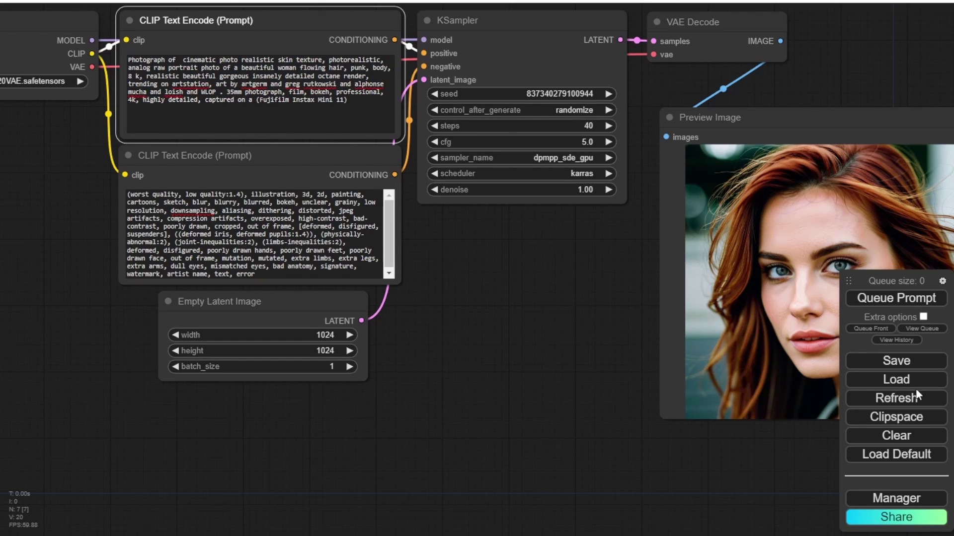
{"action": "left_click", "coordinate": [217, 211]}
{"action": "key", "text": "ctrl+a"}
{"action": "type", "text": "worst quality, low quality, lowres, bad anatomy, bad hands, watermark, text"}
{"action": "left_click", "coordinate": [466, 247]}
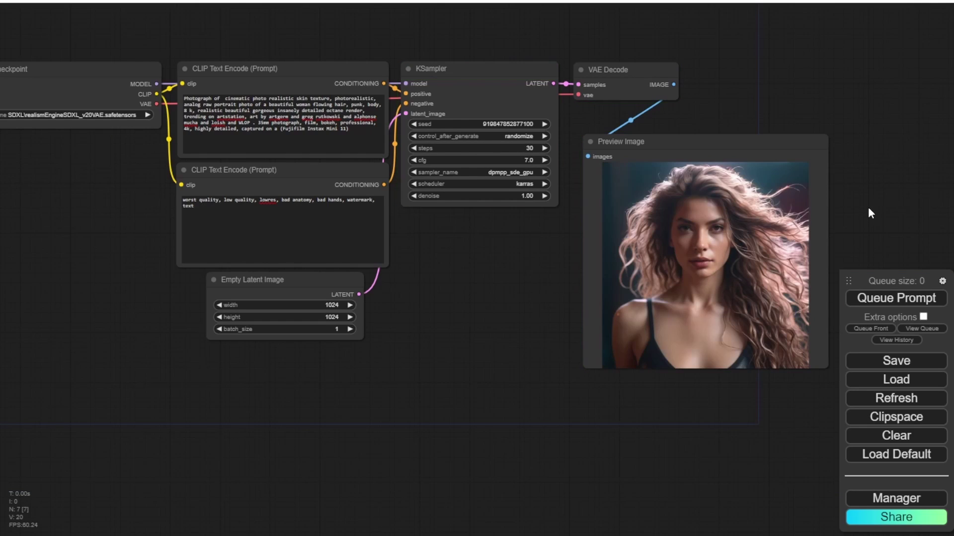
Step: Inspect the enlarged Preview Image portrait alongside the sampler settings
{"action": "left_click_drag", "start_coordinate": [865, 206], "coordinate": [774, 208]}
{"action": "scroll", "coordinate": [743, 256], "scroll_direction": "up", "scroll_amount": 8}
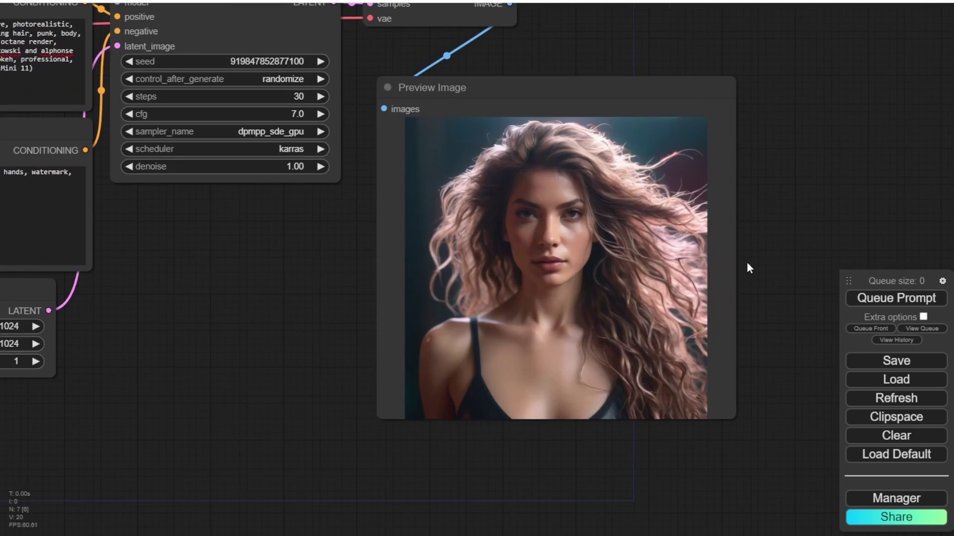
{"action": "scroll", "coordinate": [728, 248], "scroll_direction": "up", "scroll_amount": 3}
{"action": "left_click_drag", "start_coordinate": [772, 149], "coordinate": [877, 174]}
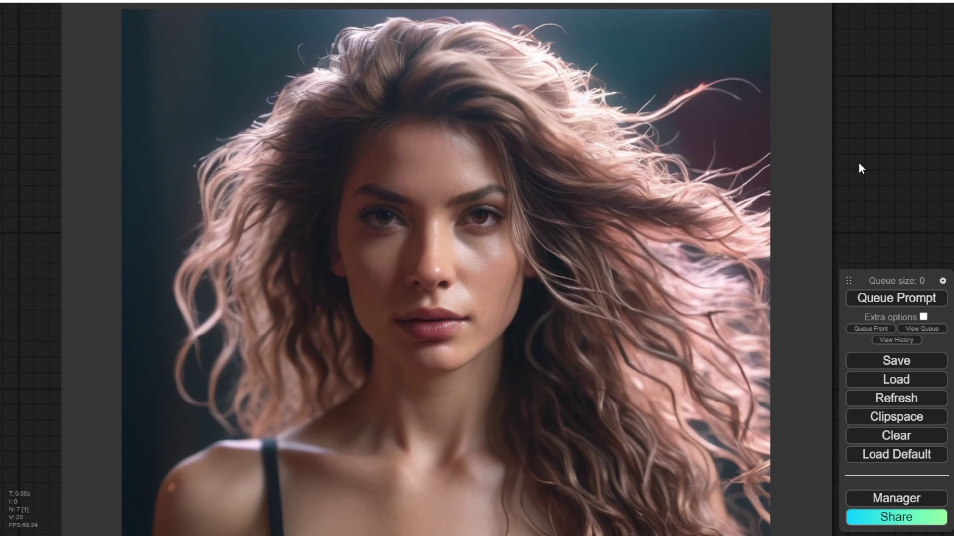
{"action": "scroll", "coordinate": [858, 162], "scroll_direction": "down", "scroll_amount": 1}
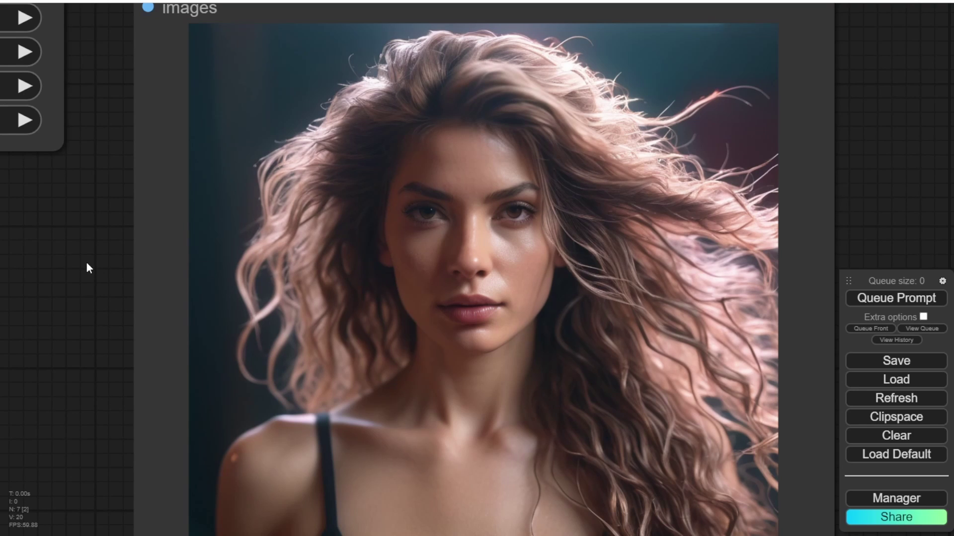
{"action": "left_click_drag", "start_coordinate": [87, 264], "coordinate": [309, 236]}
{"action": "scroll", "coordinate": [306, 237], "scroll_direction": "down", "scroll_amount": 3}
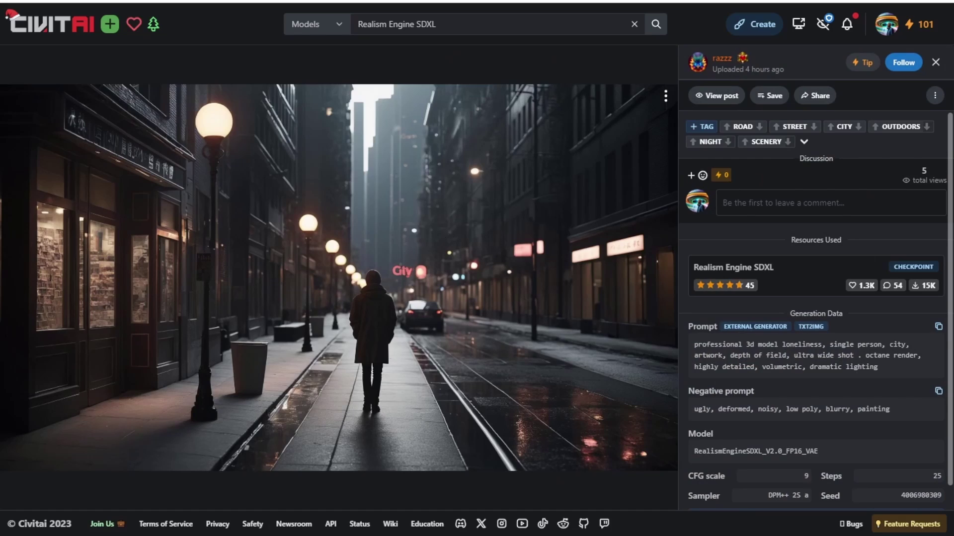
Step: Copy the Civitai night-city image's prompt into the ComfyUI positive prompt box
{"action": "left_click", "coordinate": [935, 328]}
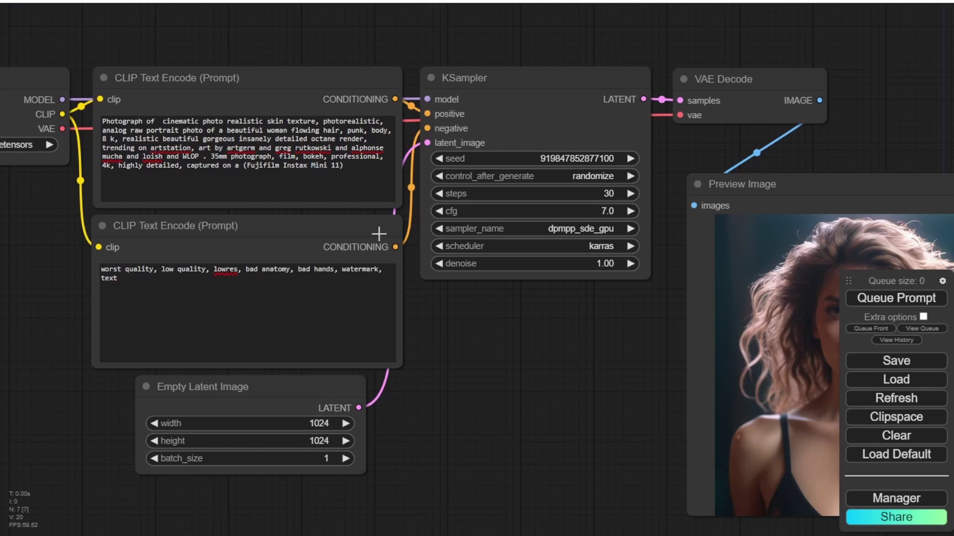
{"action": "left_click", "coordinate": [323, 158]}
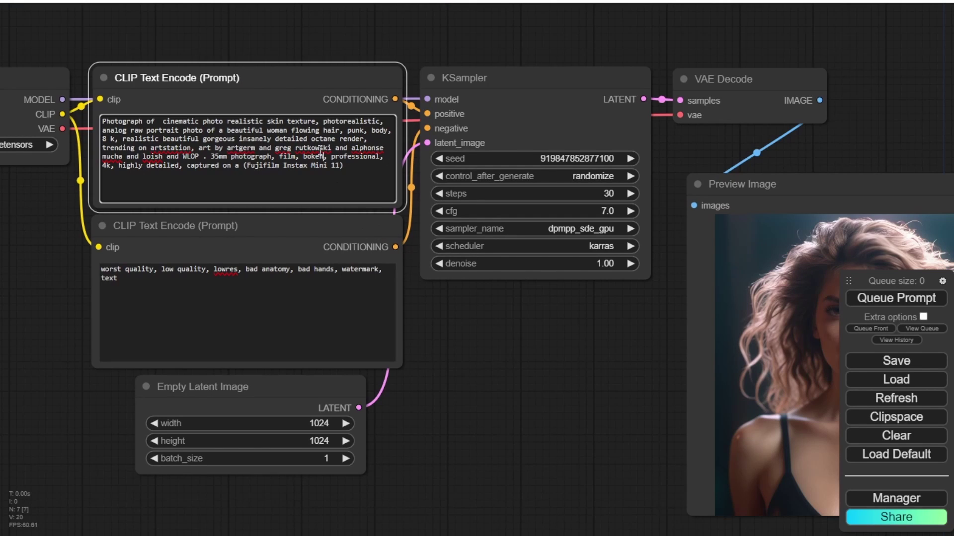
{"action": "key", "text": "ctrl+a"}
{"action": "key", "text": "ctrl+v"}
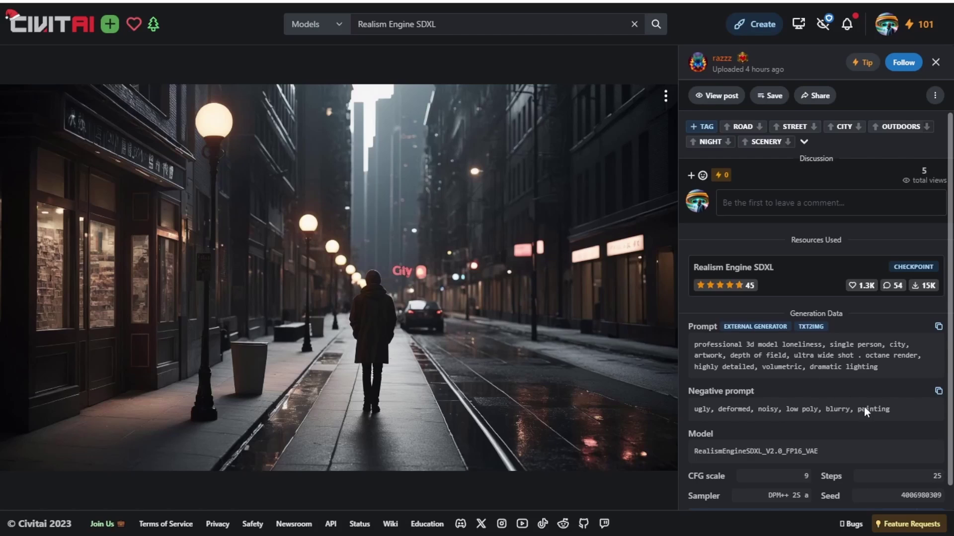
Step: Replace the ComfyUI negative prompt with the copied Civitai negative prompt
{"action": "left_click", "coordinate": [939, 393]}
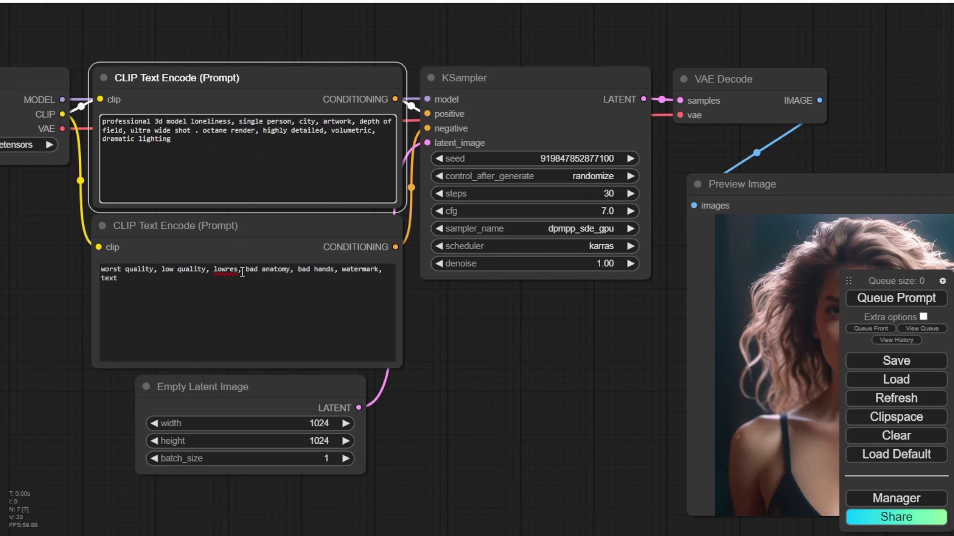
{"action": "left_click", "coordinate": [277, 278]}
{"action": "key", "text": "ctrl+a"}
{"action": "key", "text": "ctrl+v"}
{"action": "left_click", "coordinate": [489, 352]}
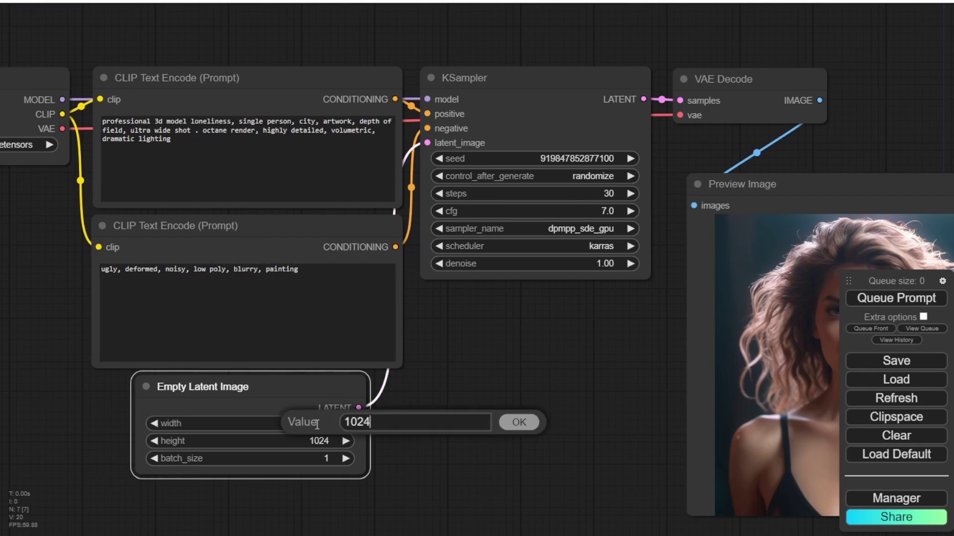
Step: Change the Empty Latent Image width from 1024 to 1504
{"action": "left_click", "coordinate": [318, 424]}
{"action": "double_click", "coordinate": [365, 422]}
{"action": "type", "text": "1504"}
{"action": "key", "text": "Return"}
{"action": "left_click", "coordinate": [494, 385]}
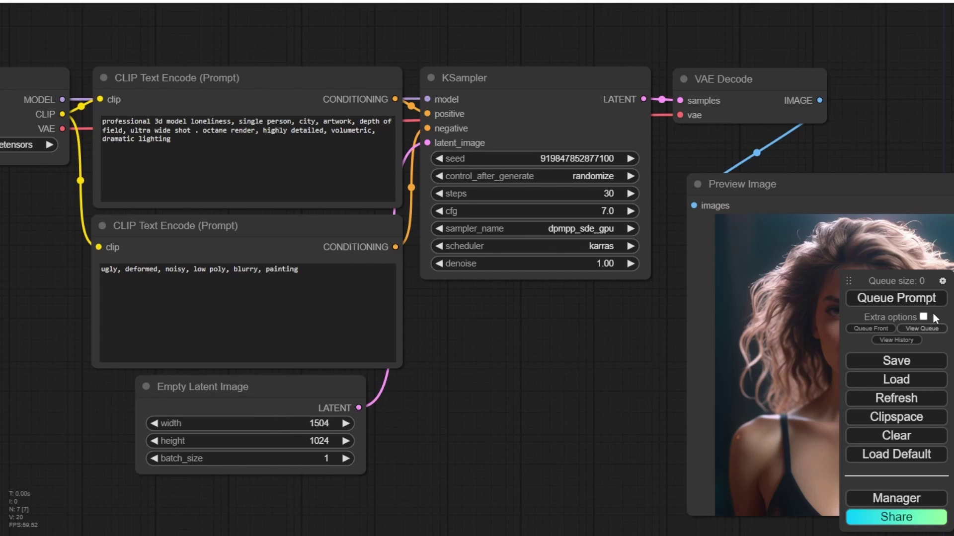
Step: Queue the 1504×1024 render and view its preview
{"action": "left_click", "coordinate": [924, 301]}
{"action": "left_click_drag", "start_coordinate": [545, 333], "coordinate": [385, 298]}
{"action": "scroll", "coordinate": [351, 311], "scroll_direction": "down", "scroll_amount": 2}
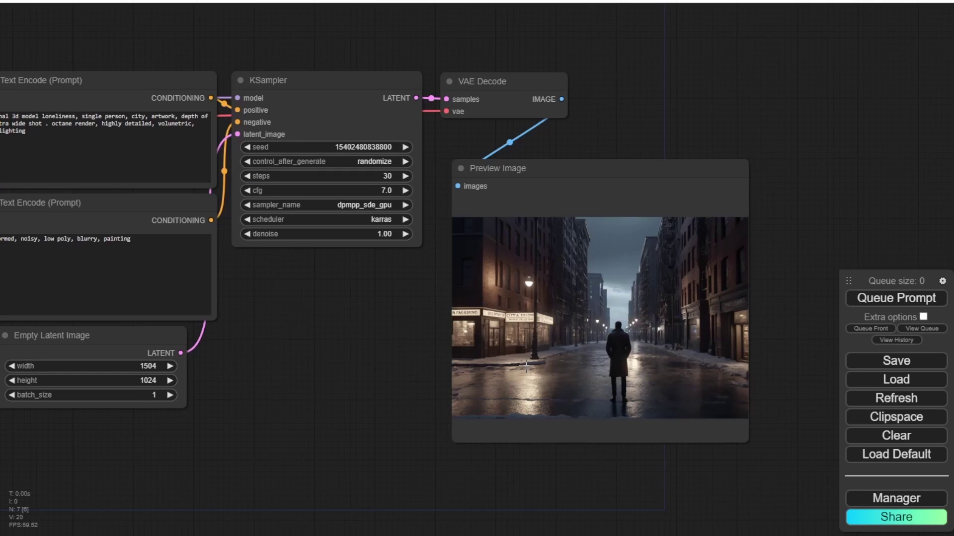
Step: Zoom and pan across the Preview Image node to inspect the night-city street renders
{"action": "scroll", "coordinate": [588, 358], "scroll_direction": "up", "scroll_amount": 8}
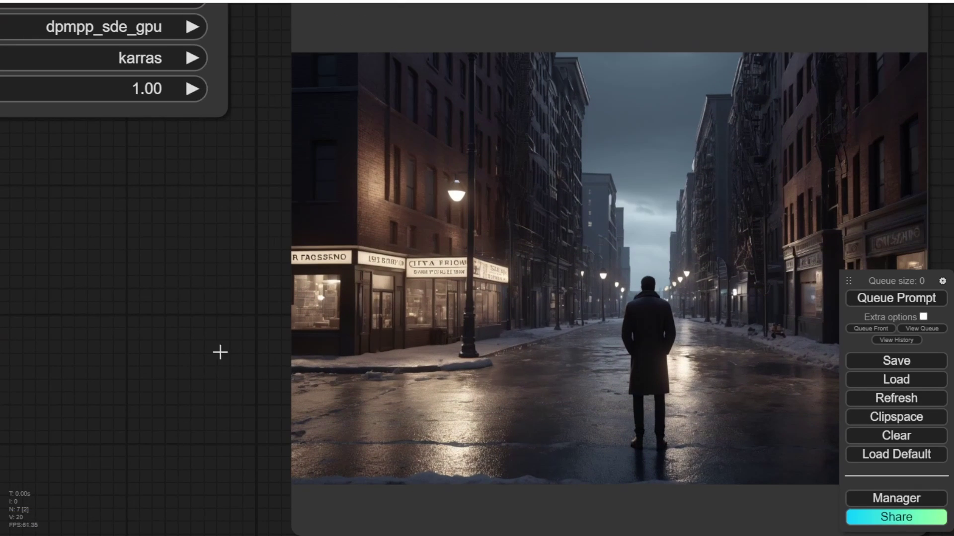
{"action": "left_click_drag", "start_coordinate": [177, 324], "coordinate": [29, 328]}
{"action": "scroll", "coordinate": [88, 325], "scroll_direction": "up", "scroll_amount": 4}
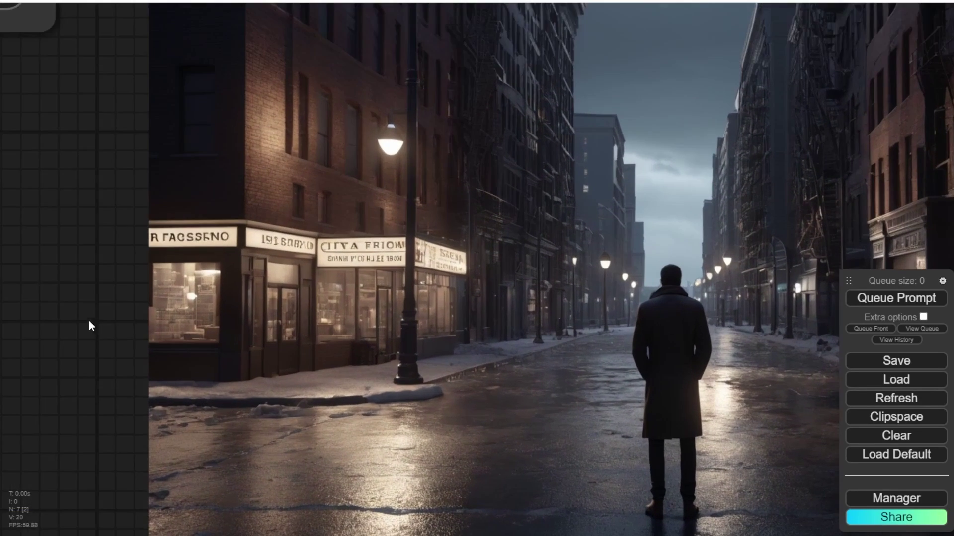
{"action": "left_click_drag", "start_coordinate": [463, 345], "coordinate": [329, 345]}
{"action": "scroll", "coordinate": [329, 344], "scroll_direction": "down", "scroll_amount": 1}
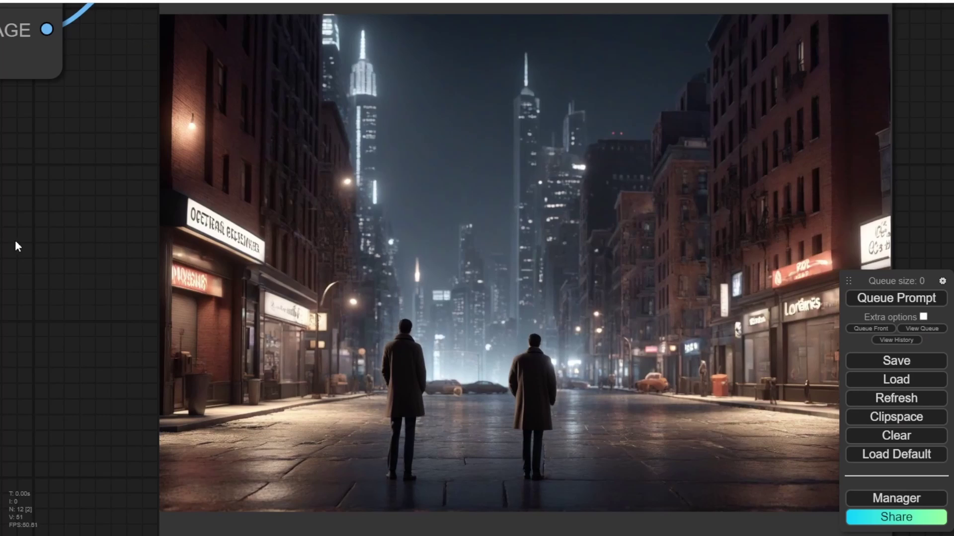
{"action": "scroll", "coordinate": [23, 231], "scroll_direction": "up", "scroll_amount": 3}
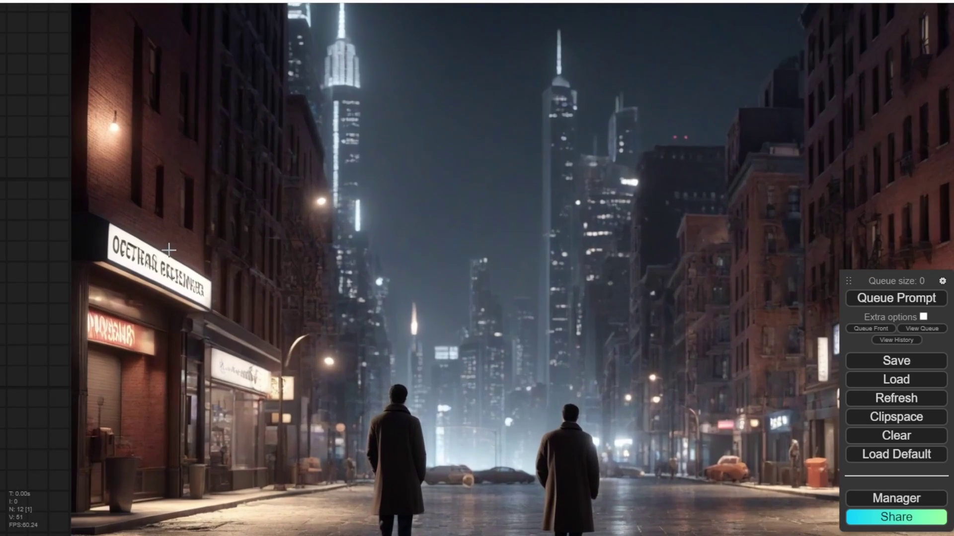
{"action": "scroll", "coordinate": [613, 209], "scroll_direction": "down", "scroll_amount": 1}
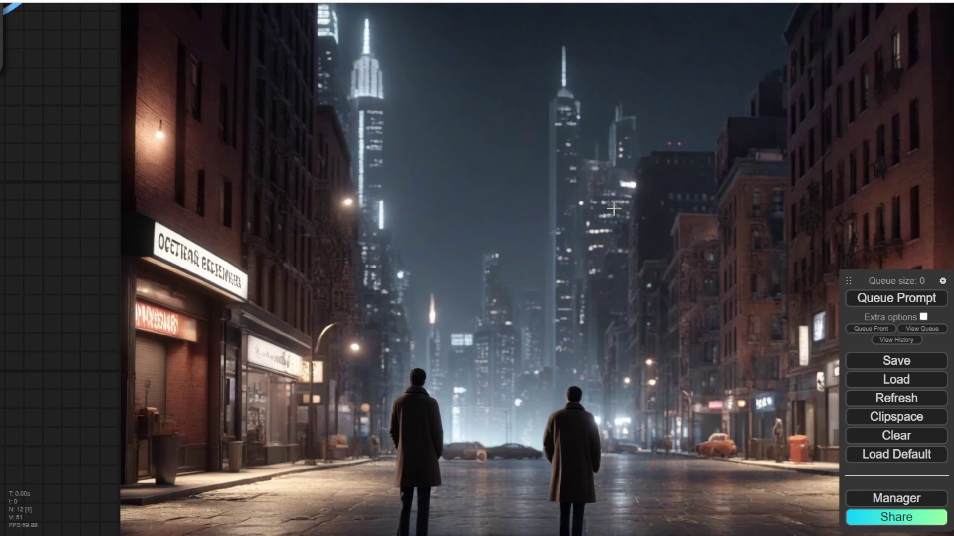
{"action": "left_click_drag", "start_coordinate": [613, 209], "coordinate": [510, 183]}
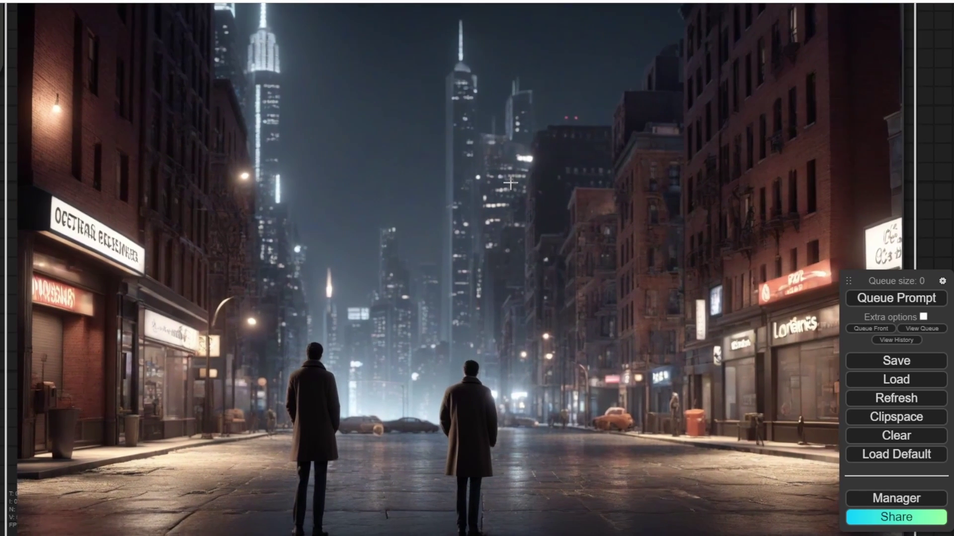
{"action": "scroll", "coordinate": [510, 184], "scroll_direction": "down", "scroll_amount": 8}
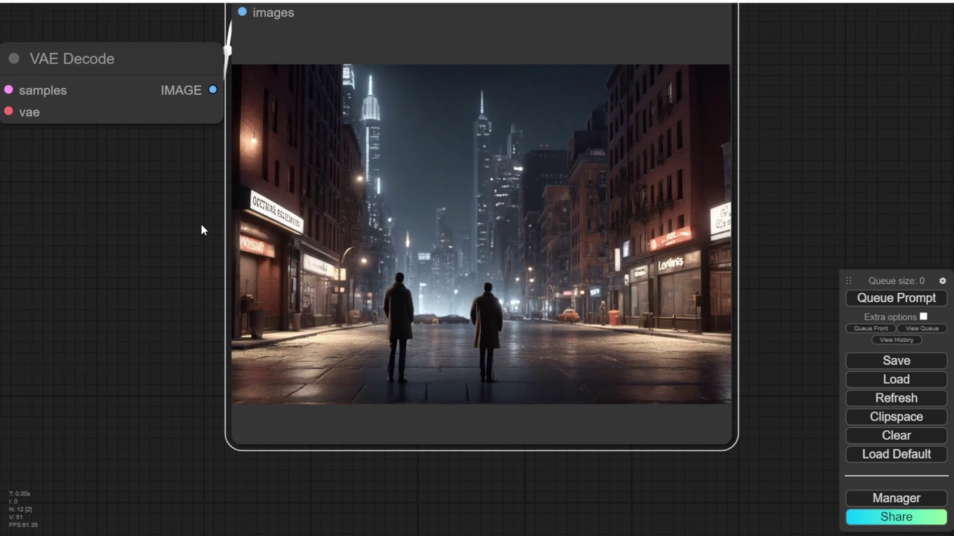
{"action": "scroll", "coordinate": [203, 226], "scroll_direction": "down", "scroll_amount": 2}
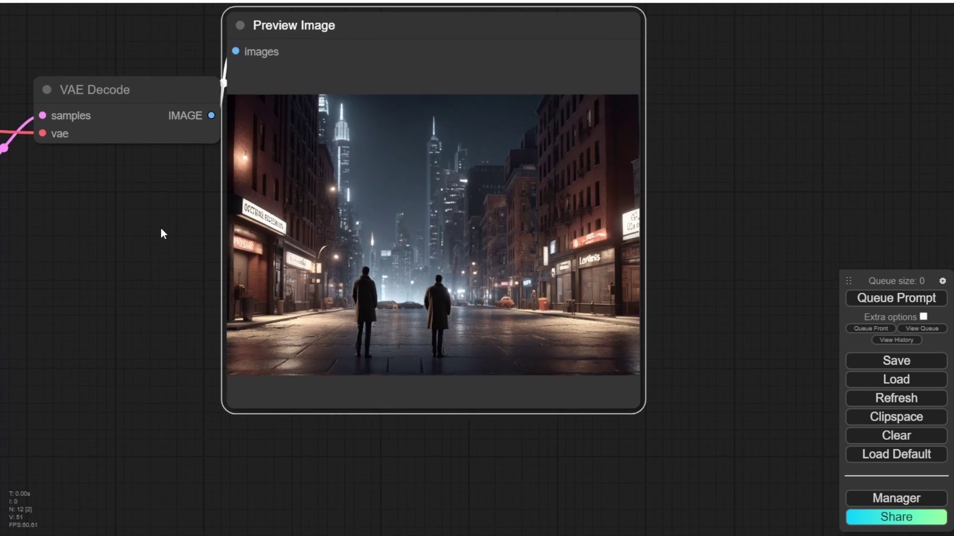
{"action": "left_click_drag", "start_coordinate": [162, 234], "coordinate": [297, 278]}
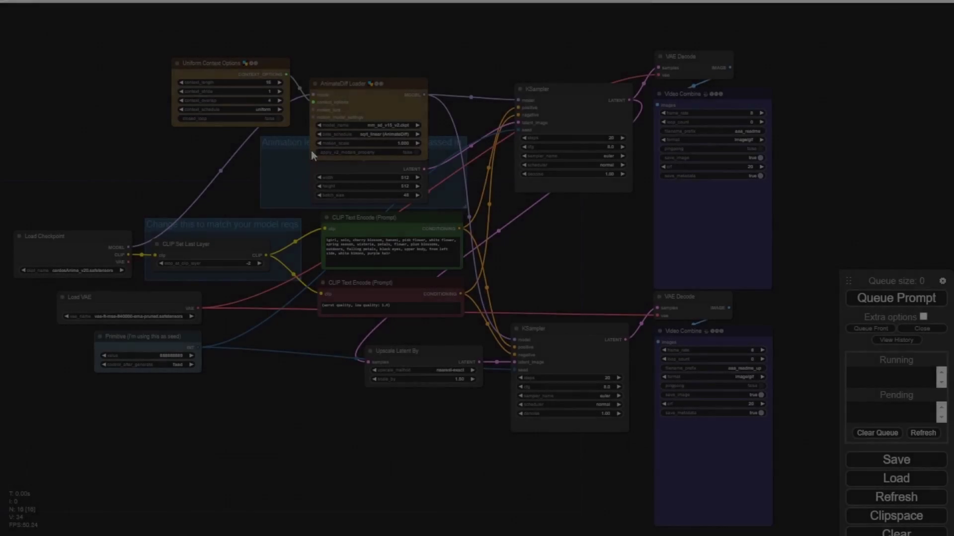
Step: Set the AnimateDiff Loader to mm_sdxl_v10_beta.ckpt with the linear (AnimateDiff-SDXL) schedule
{"action": "left_click_drag", "start_coordinate": [340, 80], "coordinate": [337, 38]}
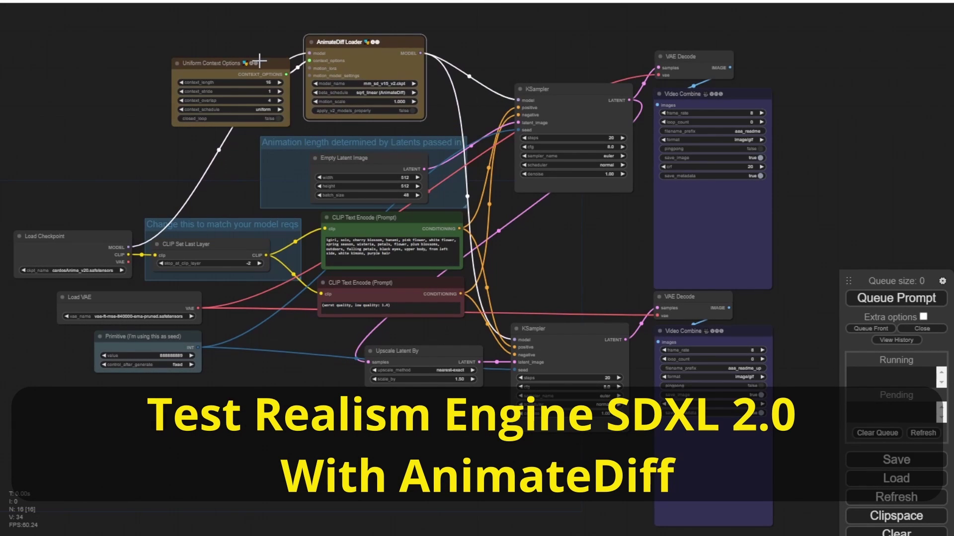
{"action": "left_click_drag", "start_coordinate": [258, 61], "coordinate": [250, 39]}
{"action": "scroll", "coordinate": [336, 94], "scroll_direction": "up", "scroll_amount": 5}
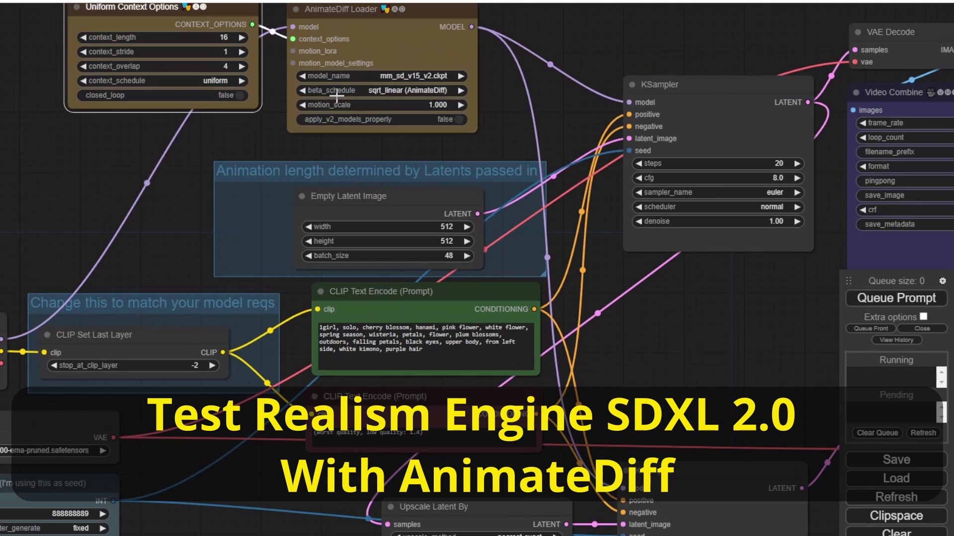
{"action": "left_click", "coordinate": [461, 75]}
{"action": "left_click", "coordinate": [437, 76]}
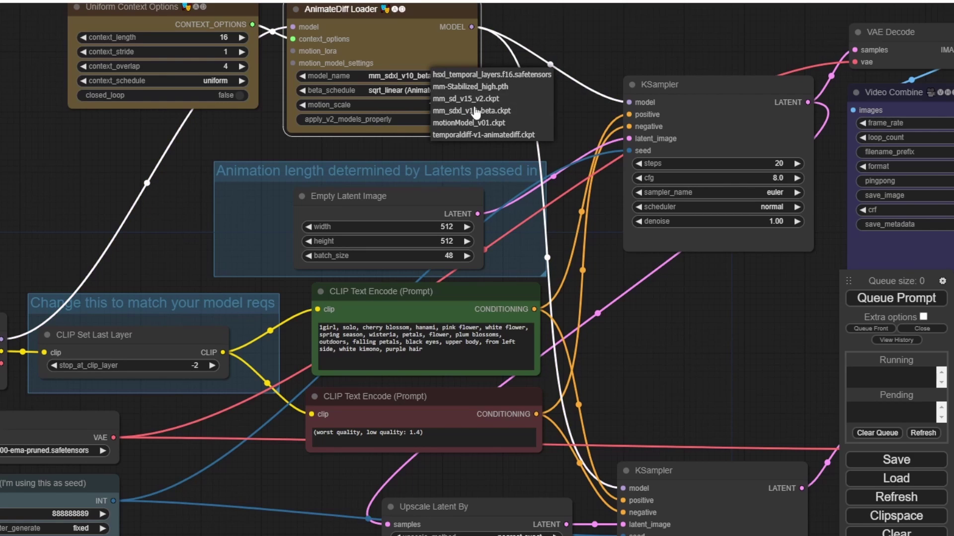
{"action": "left_click", "coordinate": [494, 112]}
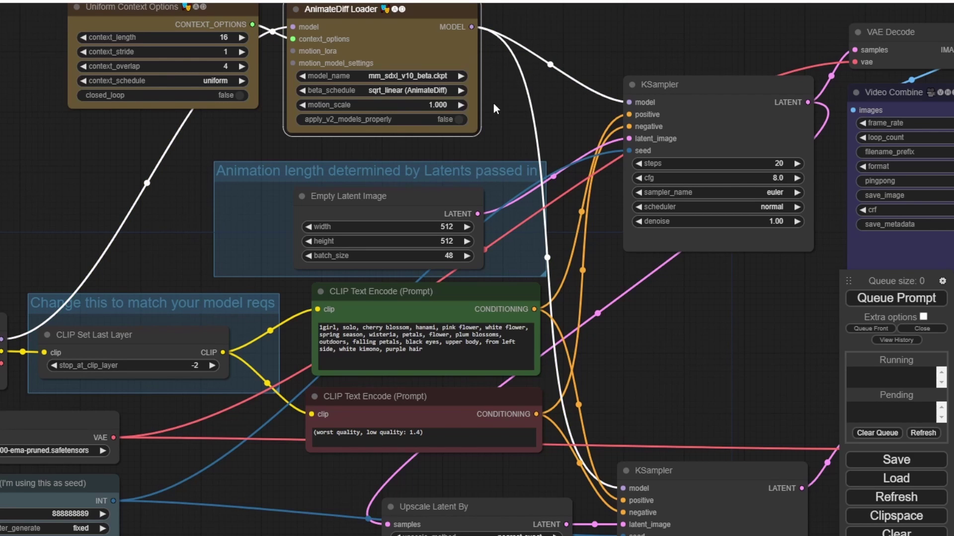
{"action": "left_click", "coordinate": [430, 90]}
{"action": "left_click", "coordinate": [447, 103]}
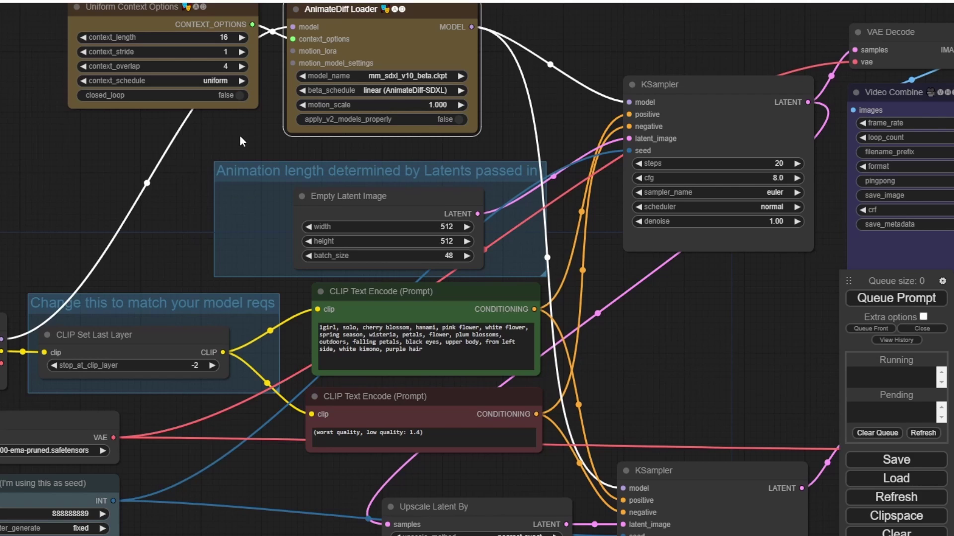
Step: Set the Empty Latent Image width and height to 1024
{"action": "left_click", "coordinate": [434, 227]}
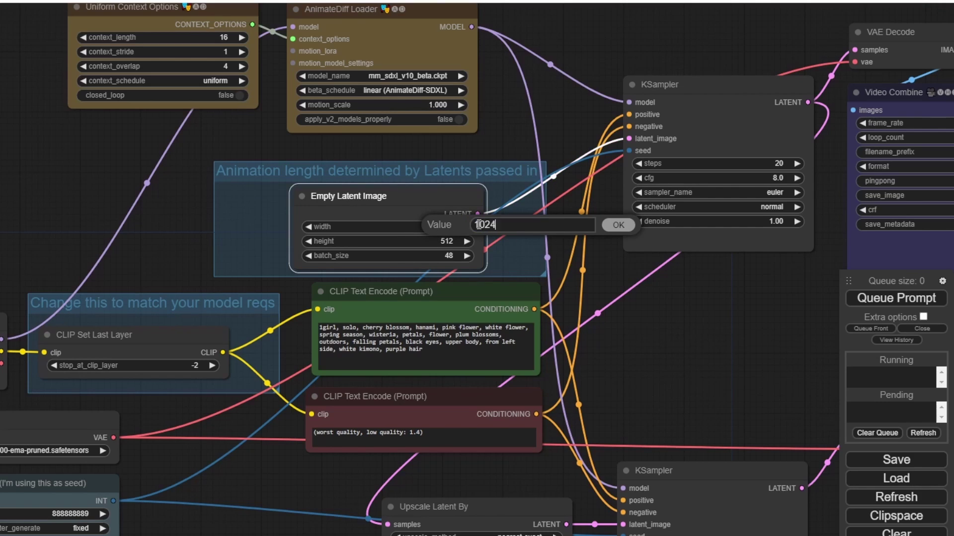
{"action": "key", "text": "Return"}
{"action": "left_click", "coordinate": [445, 241]}
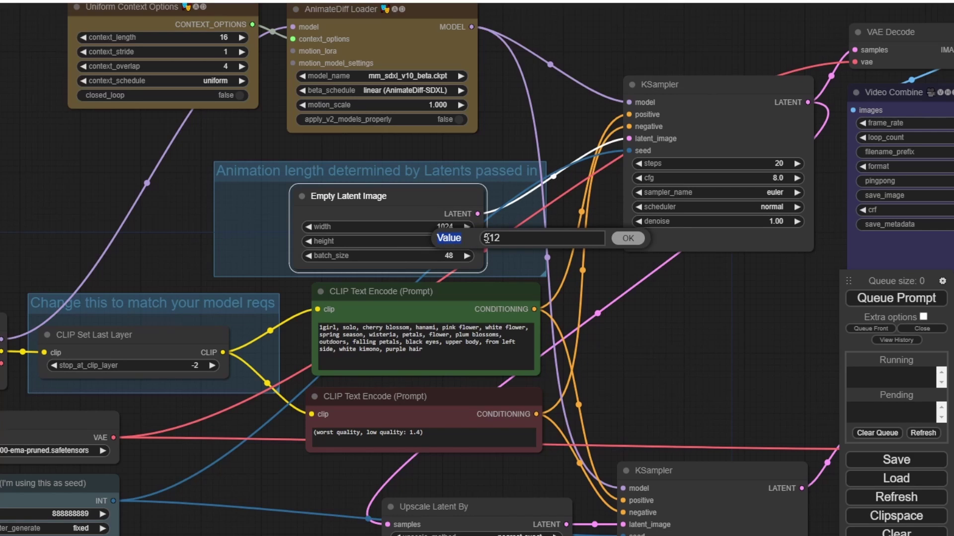
{"action": "type", "text": "1024"}
{"action": "key", "text": "Return"}
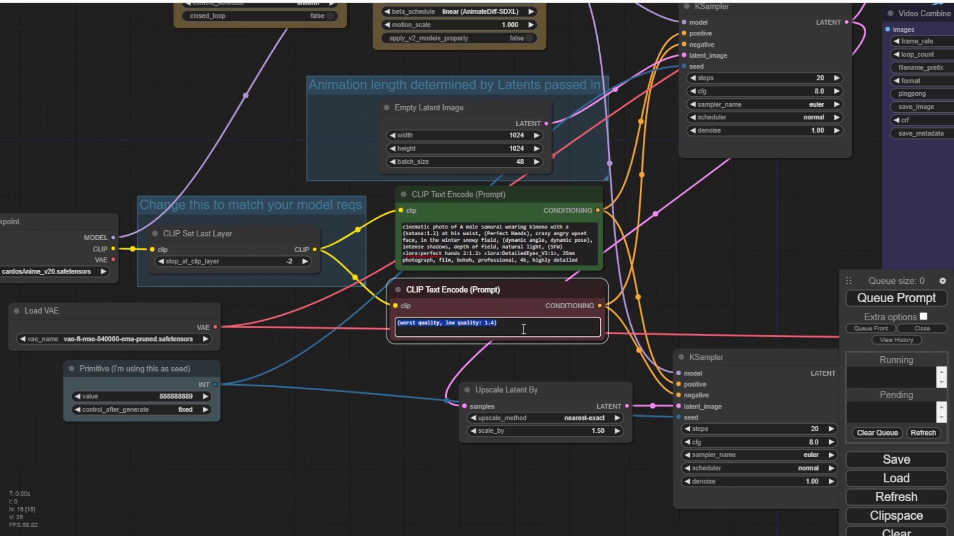
Step: Paste the new negative prompt and select the realismEngineSDXL_v20VAE checkpoint
{"action": "key", "text": "ctrl+v"}
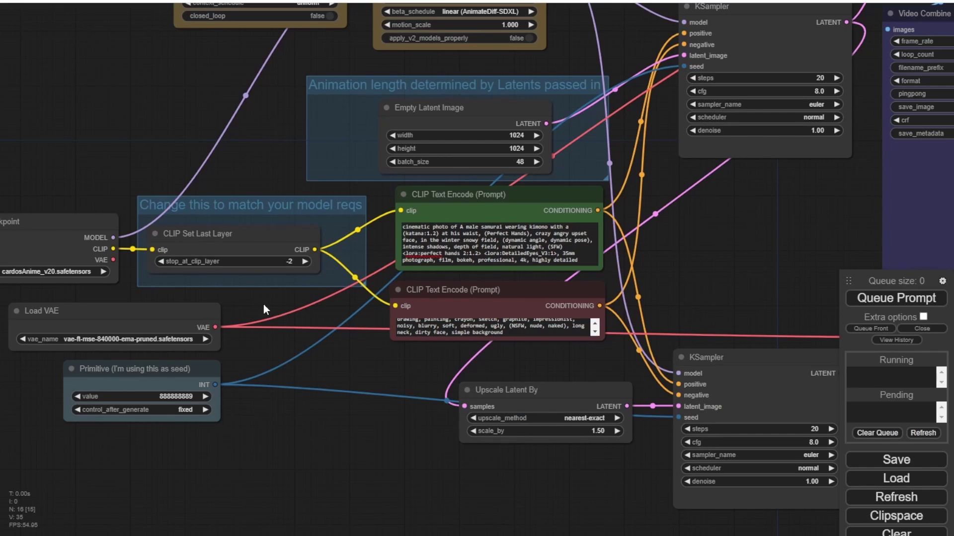
{"action": "left_click_drag", "start_coordinate": [115, 144], "coordinate": [297, 71]}
{"action": "left_click", "coordinate": [251, 168]}
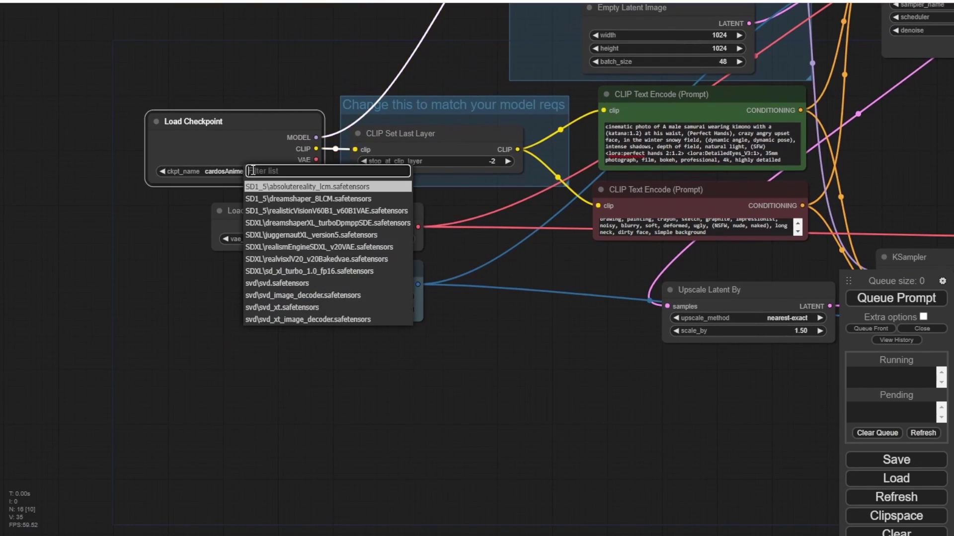
{"action": "scroll", "coordinate": [362, 214], "scroll_direction": "down", "scroll_amount": 3}
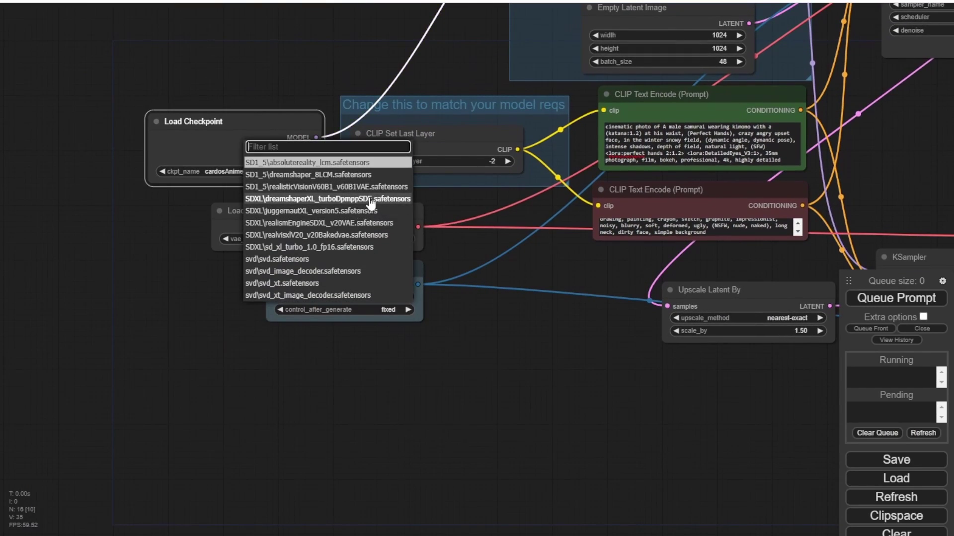
{"action": "left_click", "coordinate": [375, 222]}
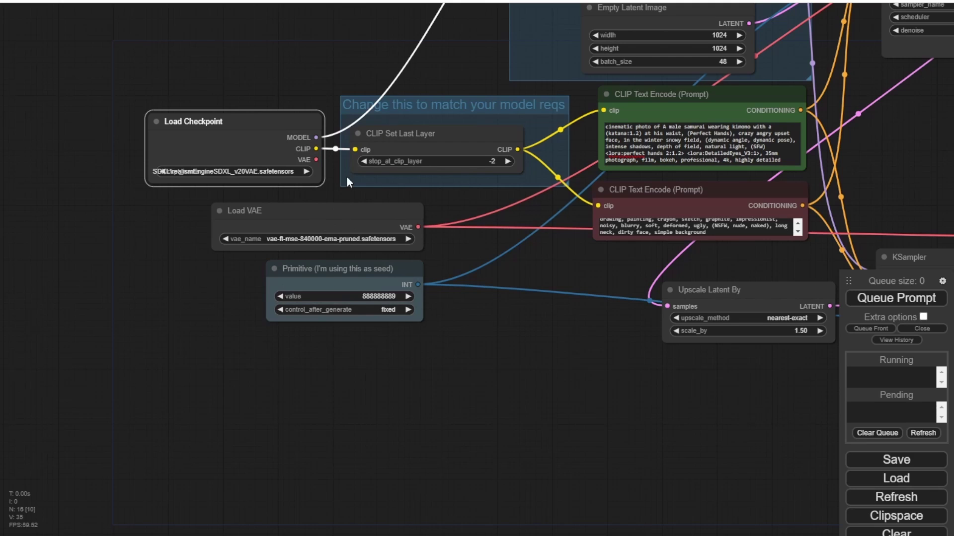
Step: Rewire the VAE reroute to the checkpoint's VAE and move the seed and Load VAE nodes aside
{"action": "left_click_drag", "start_coordinate": [509, 240], "coordinate": [249, 328]}
{"action": "scroll", "coordinate": [216, 263], "scroll_direction": "down", "scroll_amount": 2}
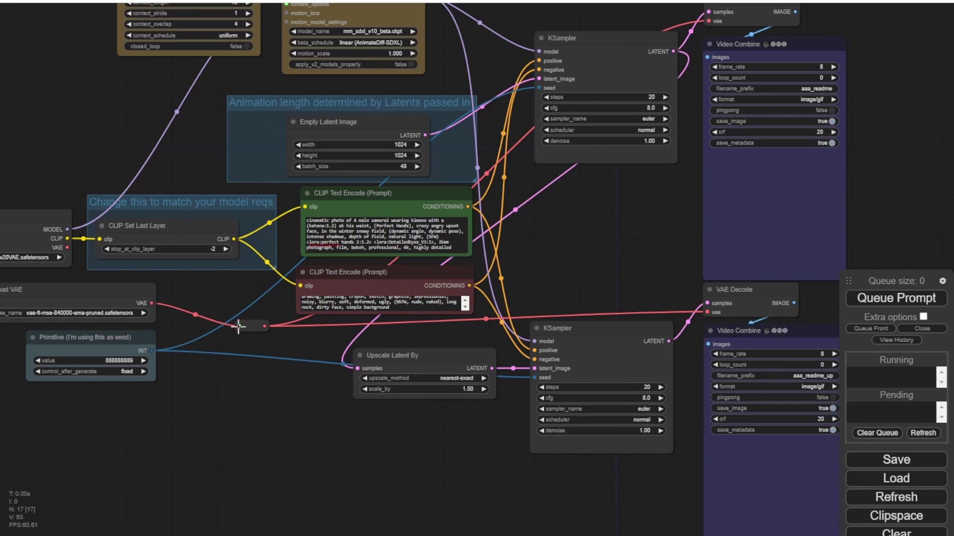
{"action": "left_click_drag", "start_coordinate": [238, 326], "coordinate": [142, 282]}
{"action": "left_click_drag", "start_coordinate": [239, 327], "coordinate": [166, 305]}
{"action": "left_click_drag", "start_coordinate": [238, 324], "coordinate": [207, 303]}
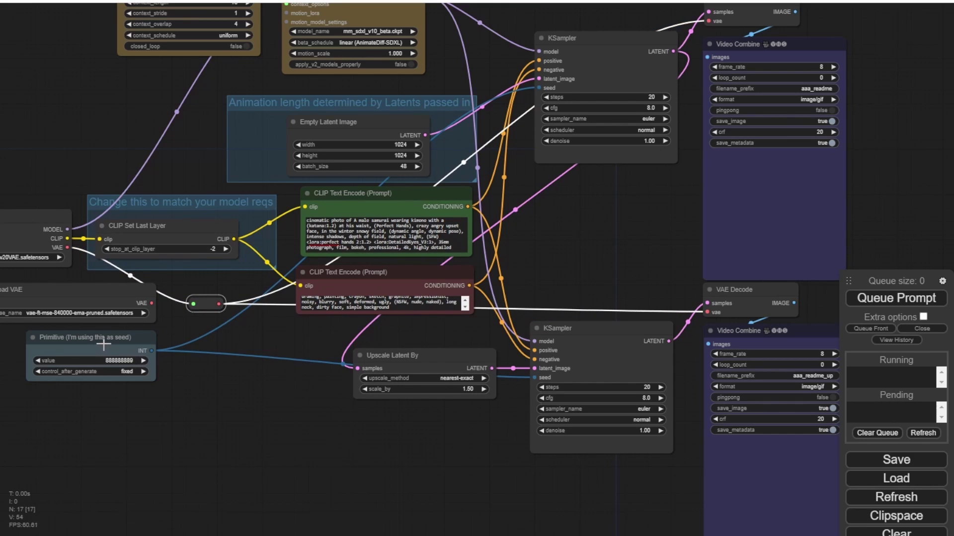
{"action": "left_click_drag", "start_coordinate": [103, 343], "coordinate": [269, 367]}
{"action": "left_click_drag", "start_coordinate": [100, 300], "coordinate": [48, 289]}
{"action": "left_click_drag", "start_coordinate": [572, 261], "coordinate": [513, 259]}
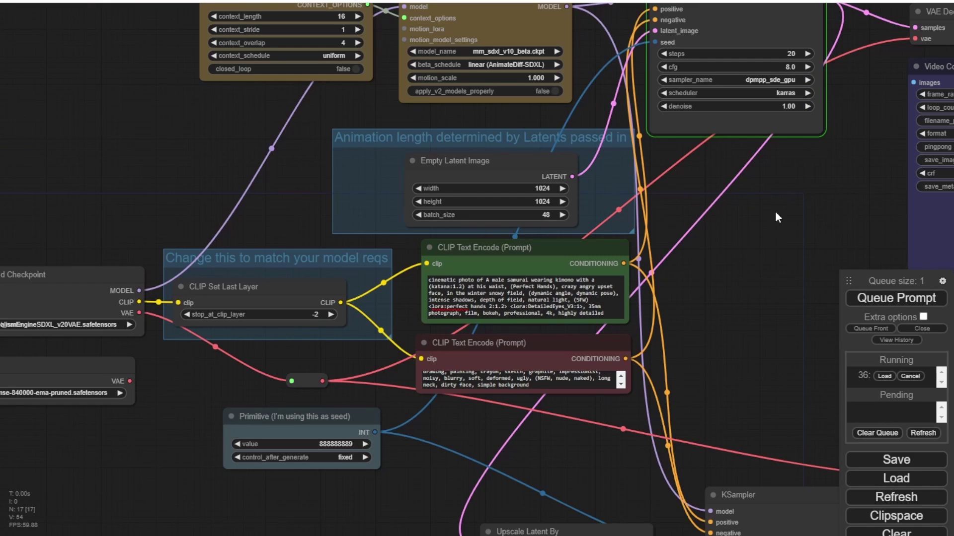
{"action": "scroll", "coordinate": [776, 212], "scroll_direction": "down", "scroll_amount": 3}
{"action": "left_click_drag", "start_coordinate": [776, 211], "coordinate": [565, 189]}
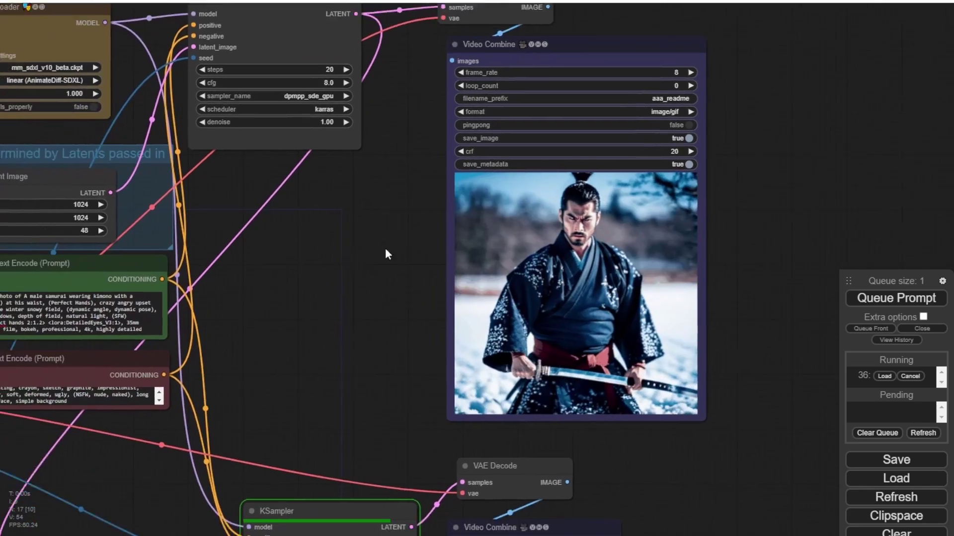
{"action": "scroll", "coordinate": [387, 254], "scroll_direction": "down", "scroll_amount": 3}
{"action": "left_click_drag", "start_coordinate": [387, 254], "coordinate": [666, 262]}
{"action": "scroll", "coordinate": [666, 262], "scroll_direction": "up", "scroll_amount": 1}
{"action": "scroll", "coordinate": [592, 186], "scroll_direction": "up", "scroll_amount": 8}
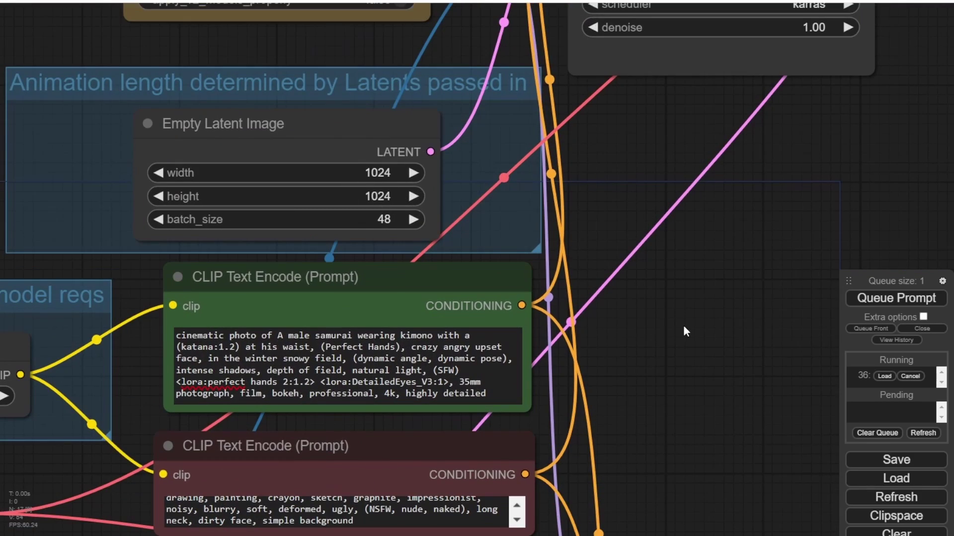
{"action": "left_click_drag", "start_coordinate": [696, 329], "coordinate": [443, 102]}
{"action": "scroll", "coordinate": [660, 323], "scroll_direction": "down", "scroll_amount": 2}
{"action": "scroll", "coordinate": [651, 314], "scroll_direction": "down", "scroll_amount": 2}
{"action": "left_click_drag", "start_coordinate": [526, 251], "coordinate": [426, 119]}
{"action": "scroll", "coordinate": [427, 118], "scroll_direction": "up", "scroll_amount": 2}
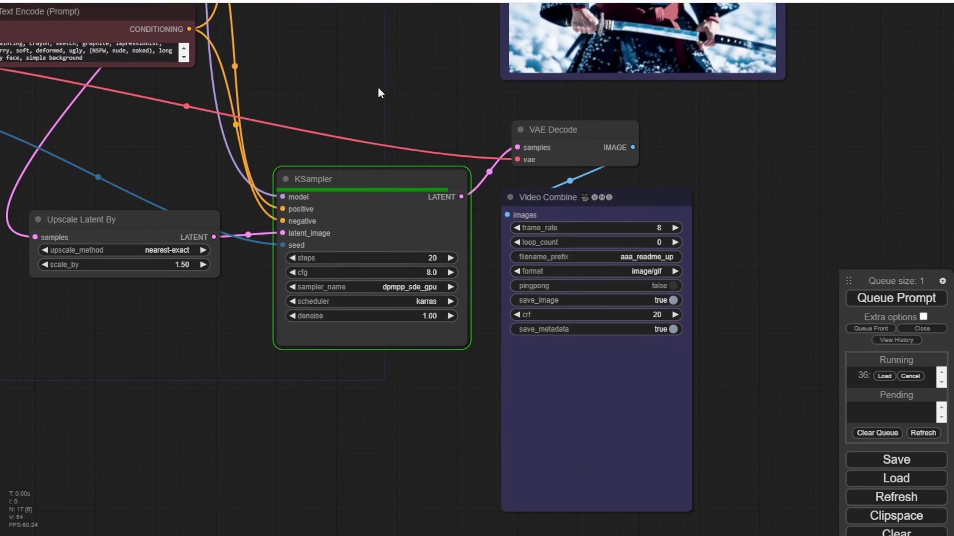
{"action": "left_click_drag", "start_coordinate": [380, 88], "coordinate": [506, 119]}
{"action": "scroll", "coordinate": [314, 318], "scroll_direction": "up", "scroll_amount": 6}
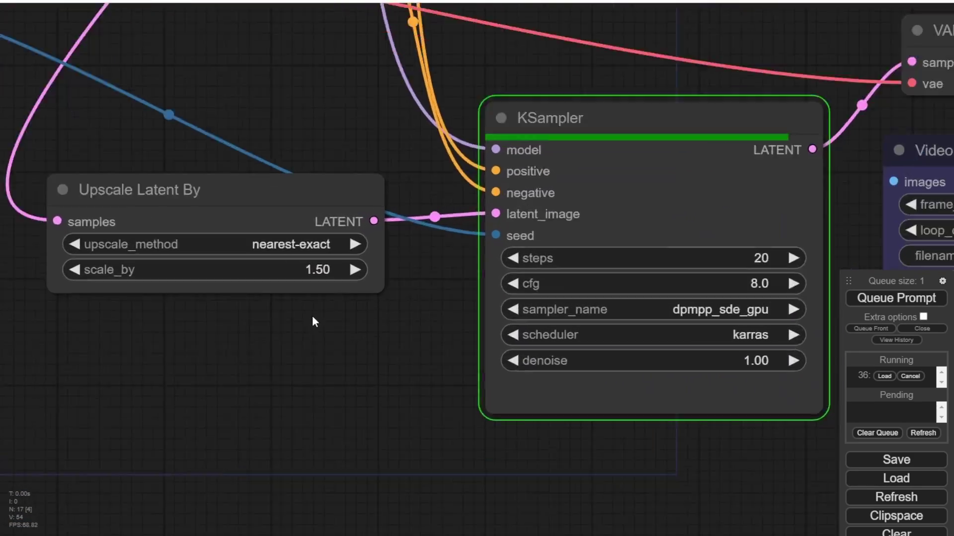
{"action": "scroll", "coordinate": [410, 318], "scroll_direction": "down", "scroll_amount": 3}
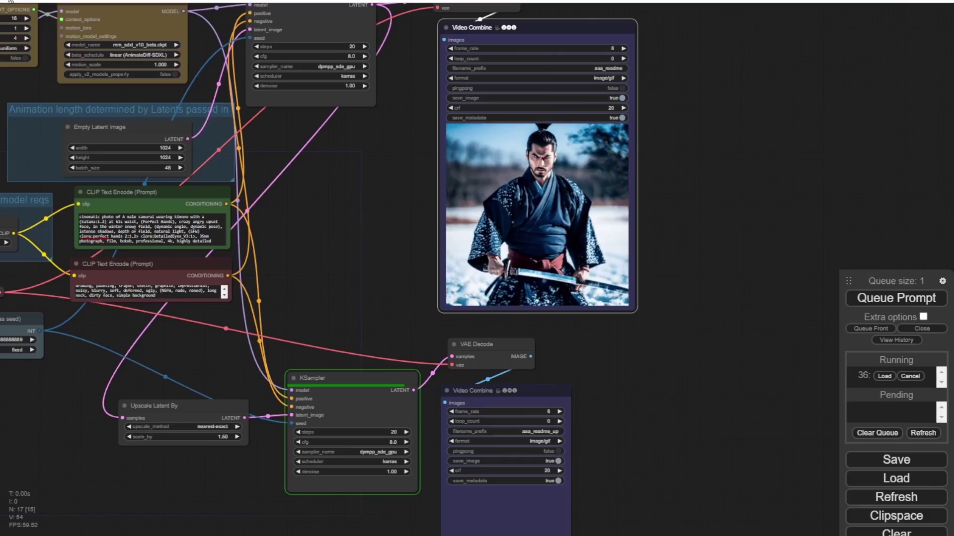
Step: Enlarge both Video Combine nodes' previews, ending with the lower upscaled one
{"action": "left_click_drag", "start_coordinate": [586, 395], "coordinate": [513, 182]}
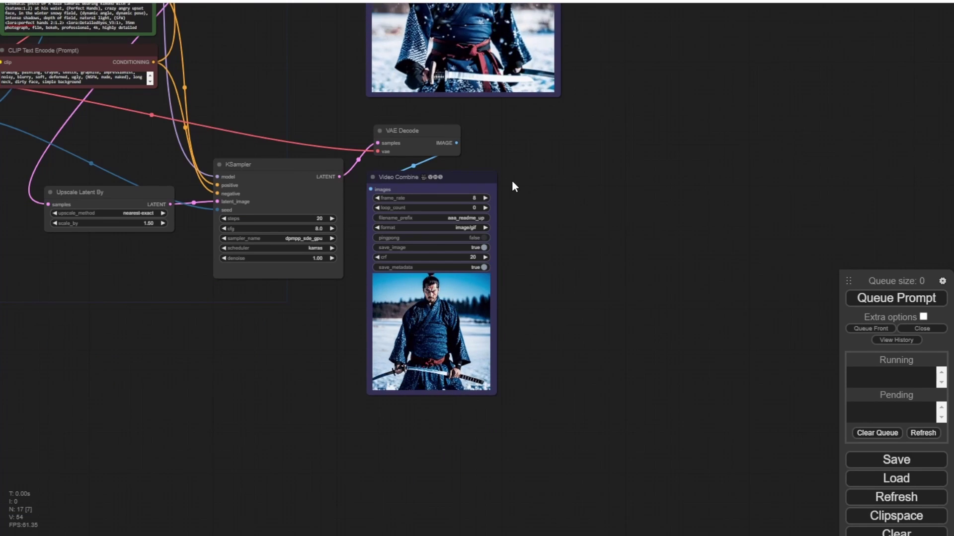
{"action": "scroll", "coordinate": [527, 244], "scroll_direction": "up", "scroll_amount": 3}
{"action": "scroll", "coordinate": [530, 247], "scroll_direction": "up", "scroll_amount": 3}
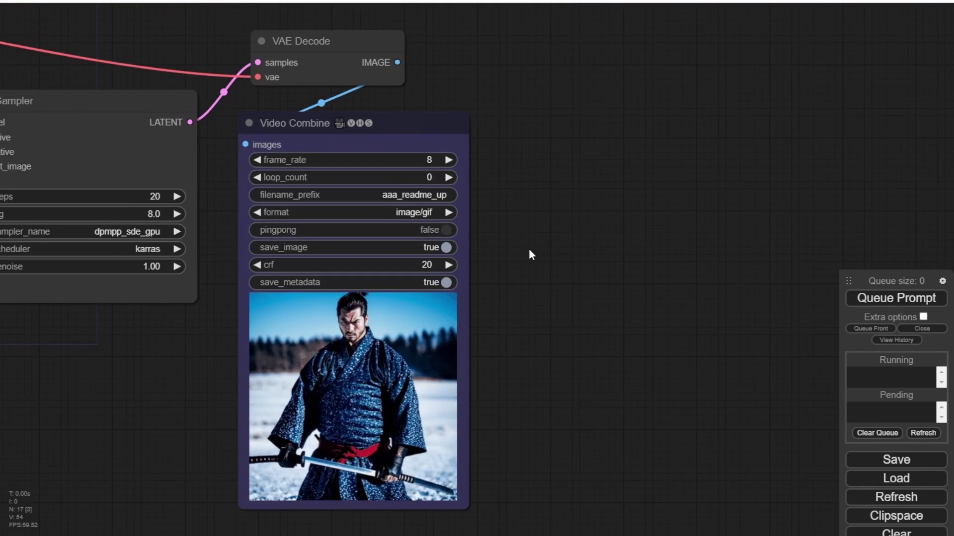
{"action": "left_click_drag", "start_coordinate": [464, 511], "coordinate": [750, 514]}
{"action": "scroll", "coordinate": [770, 439], "scroll_direction": "down", "scroll_amount": 6}
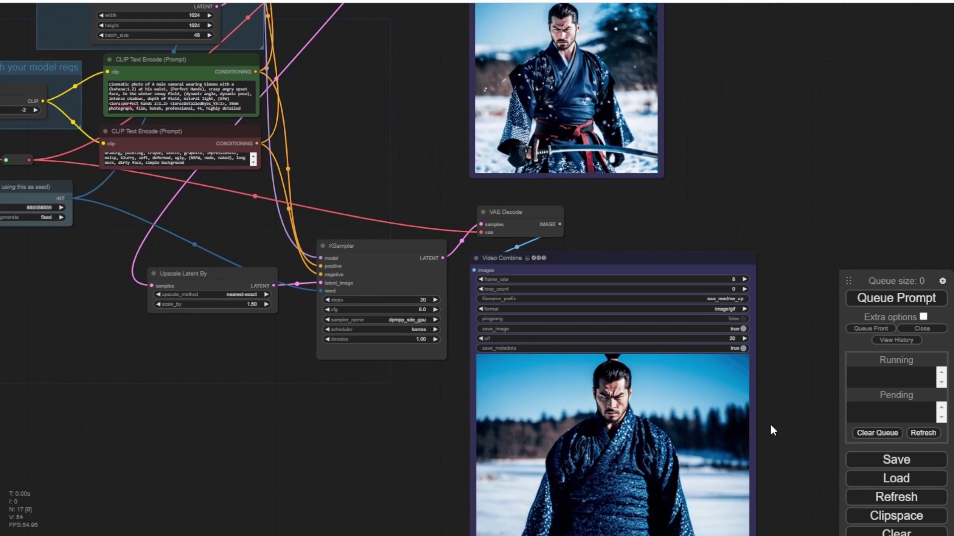
{"action": "left_click_drag", "start_coordinate": [770, 424], "coordinate": [704, 229]}
{"action": "scroll", "coordinate": [700, 258], "scroll_direction": "down", "scroll_amount": 5}
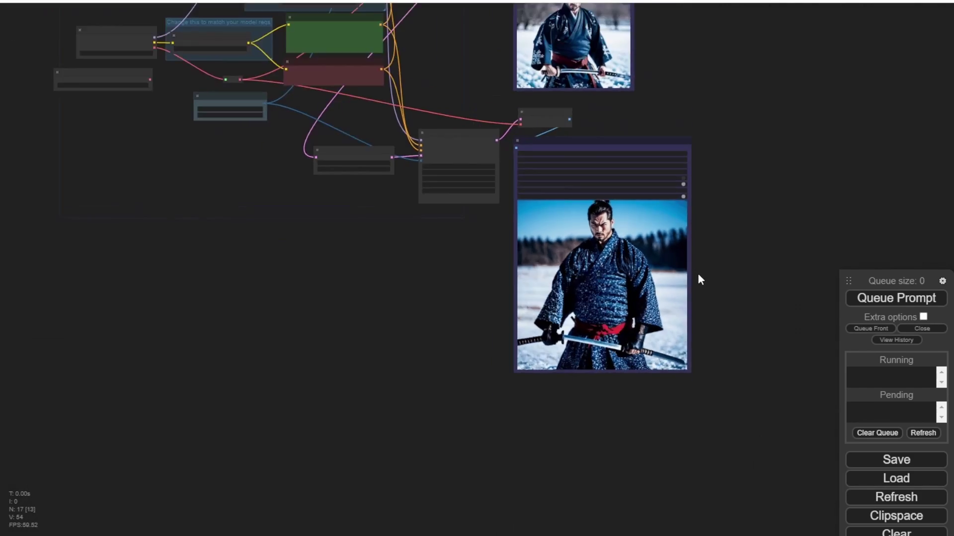
{"action": "left_click_drag", "start_coordinate": [698, 279], "coordinate": [658, 324]}
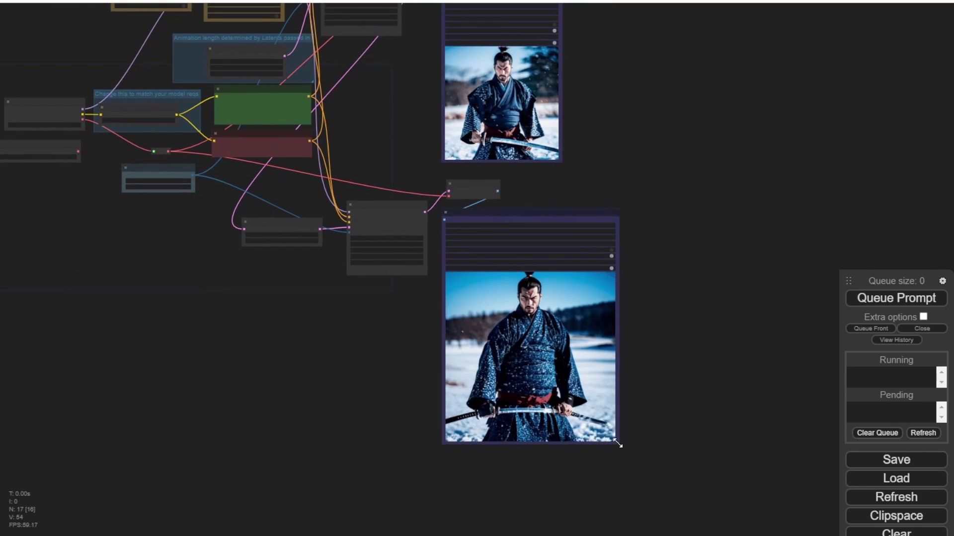
{"action": "left_click_drag", "start_coordinate": [616, 443], "coordinate": [789, 531]}
Step: Open the upscaled samurai animation in a full preview, toggling actual size and fit
{"action": "right_click", "coordinate": [612, 318]}
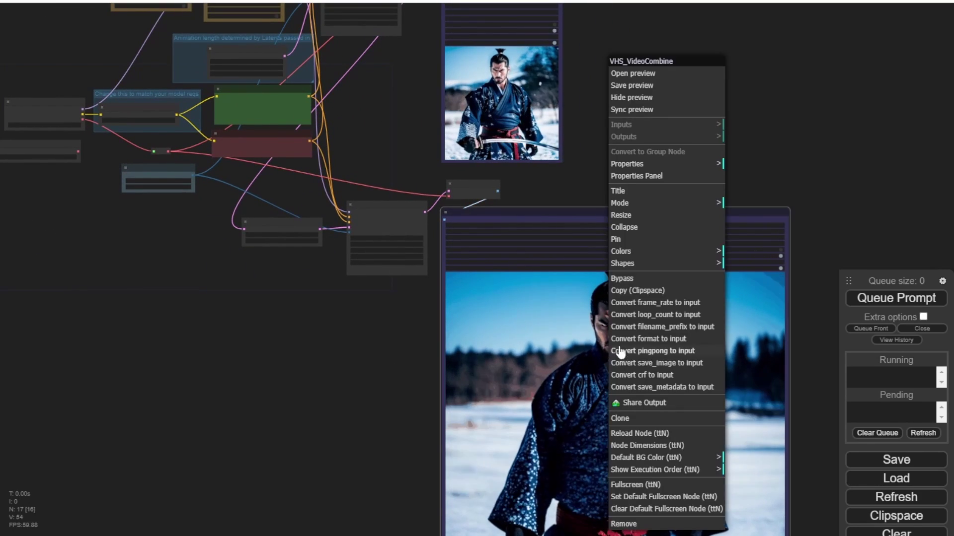
{"action": "left_click", "coordinate": [639, 74]}
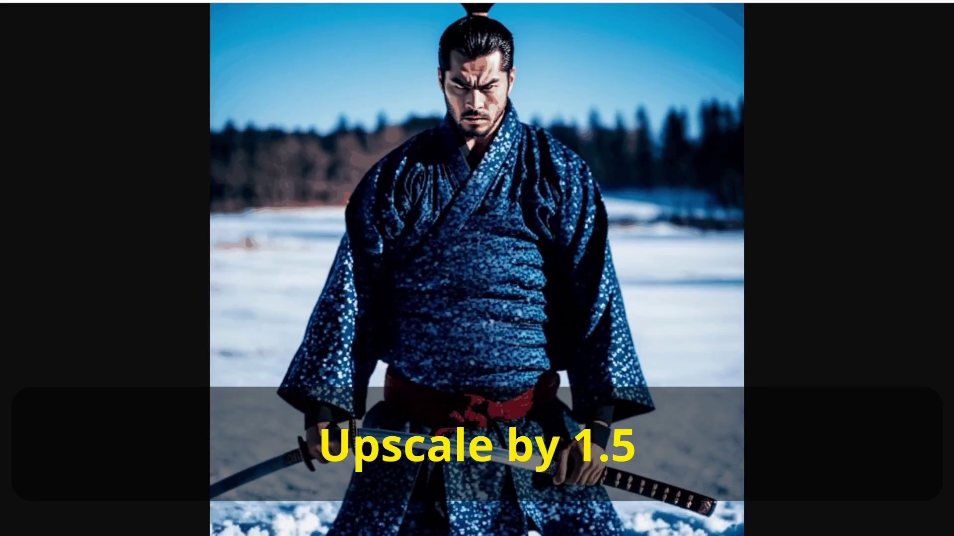
{"action": "left_click", "coordinate": [401, 86]}
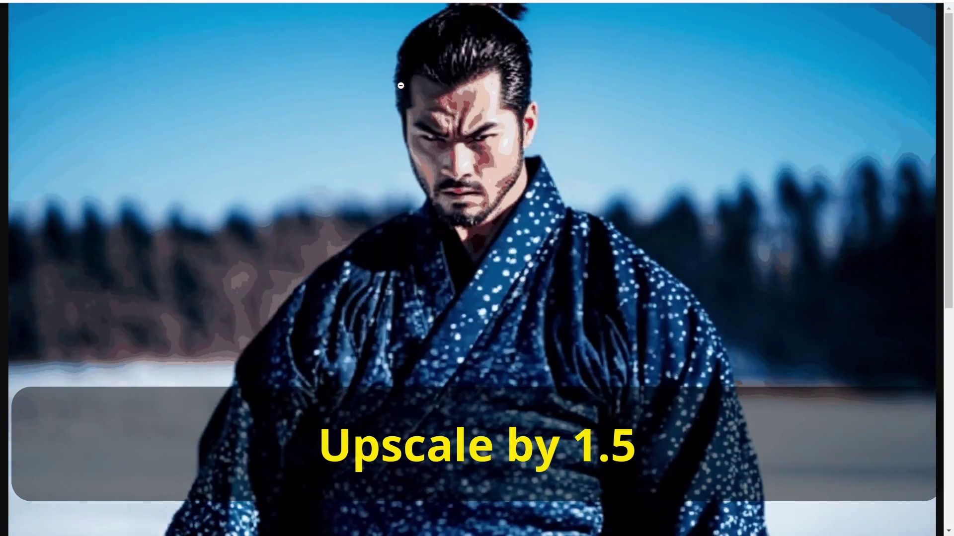
{"action": "left_click", "coordinate": [399, 87]}
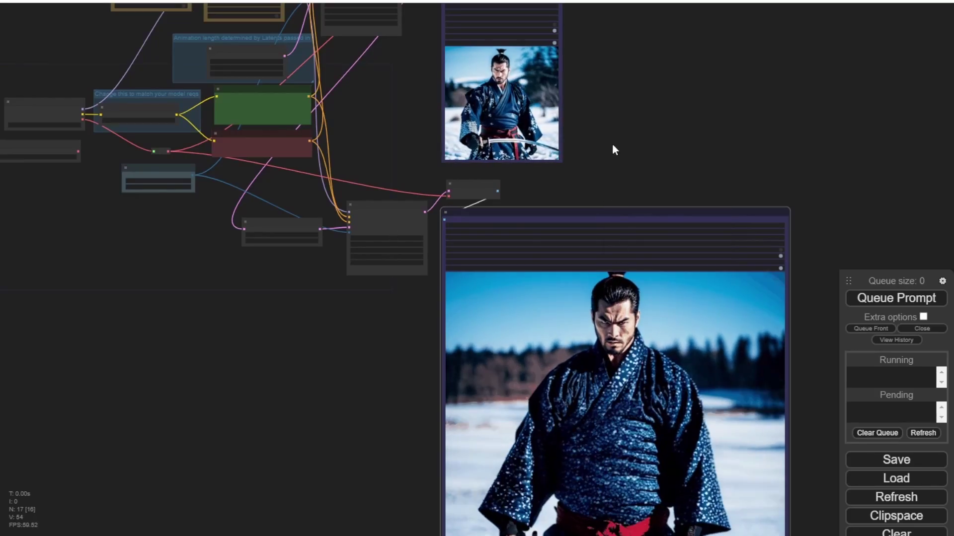
{"action": "scroll", "coordinate": [571, 112], "scroll_direction": "up", "scroll_amount": 2}
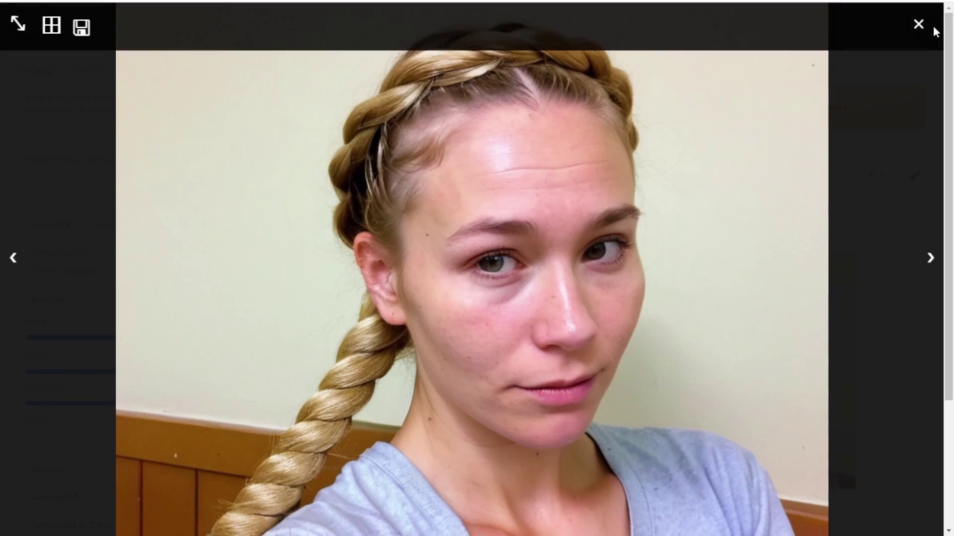
Step: Close the image viewer and paste the orange-shirt woman trailer frame into img2img
{"action": "left_click", "coordinate": [919, 28]}
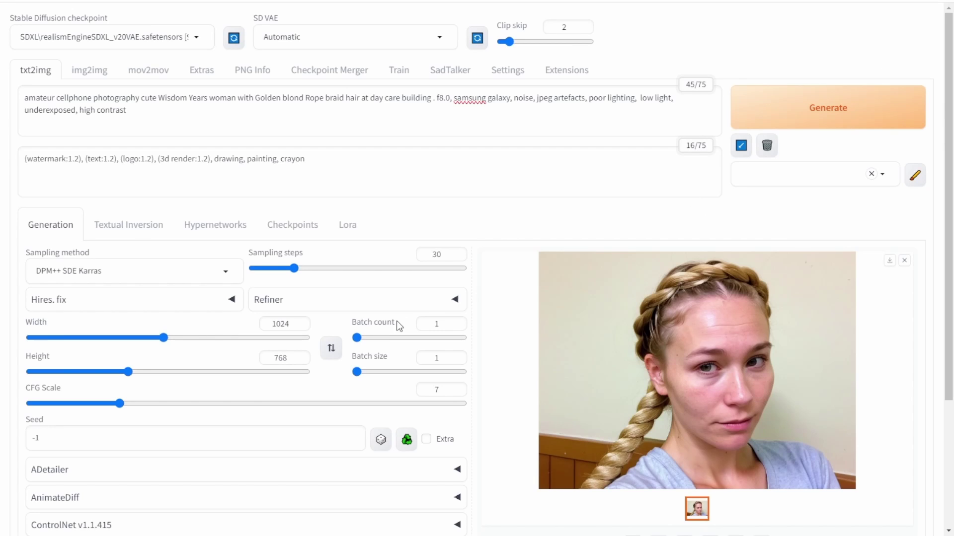
{"action": "left_click", "coordinate": [89, 70]}
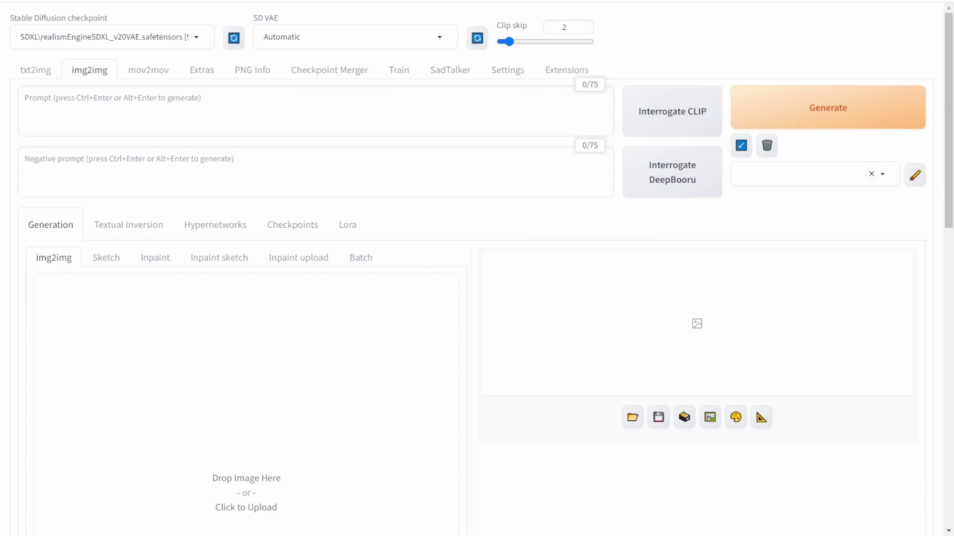
{"action": "key", "text": "ctrl+v"}
{"action": "scroll", "coordinate": [298, 341], "scroll_direction": "down", "scroll_amount": 5}
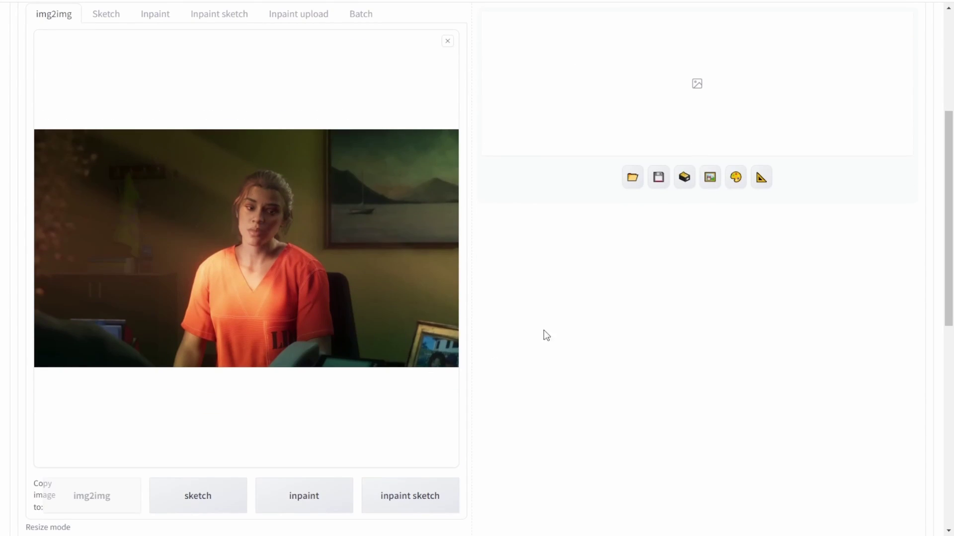
{"action": "scroll", "coordinate": [461, 432], "scroll_direction": "up", "scroll_amount": 5}
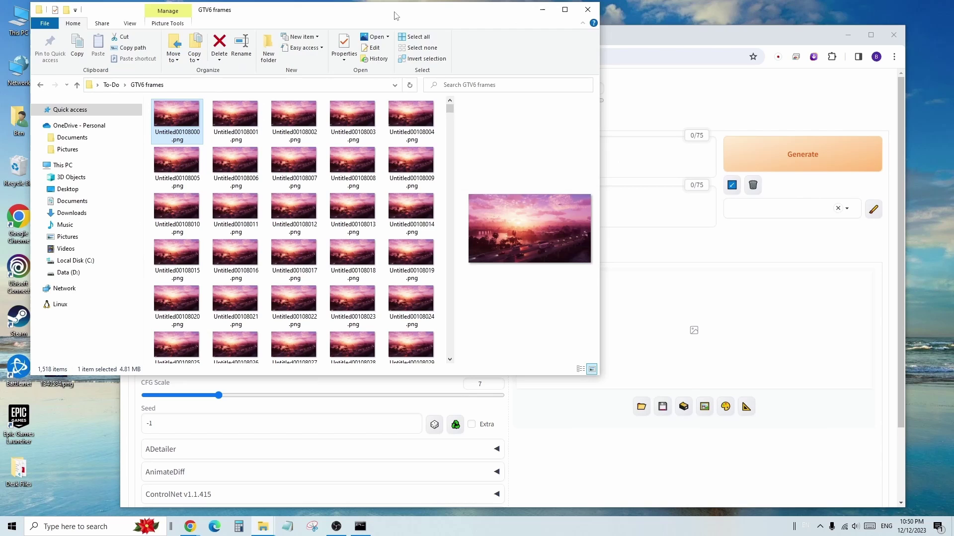
Step: Enlarge the GTV6 frames Explorer window and widen its preview pane to preview trailer frames
{"action": "left_click_drag", "start_coordinate": [394, 17], "coordinate": [307, 44]}
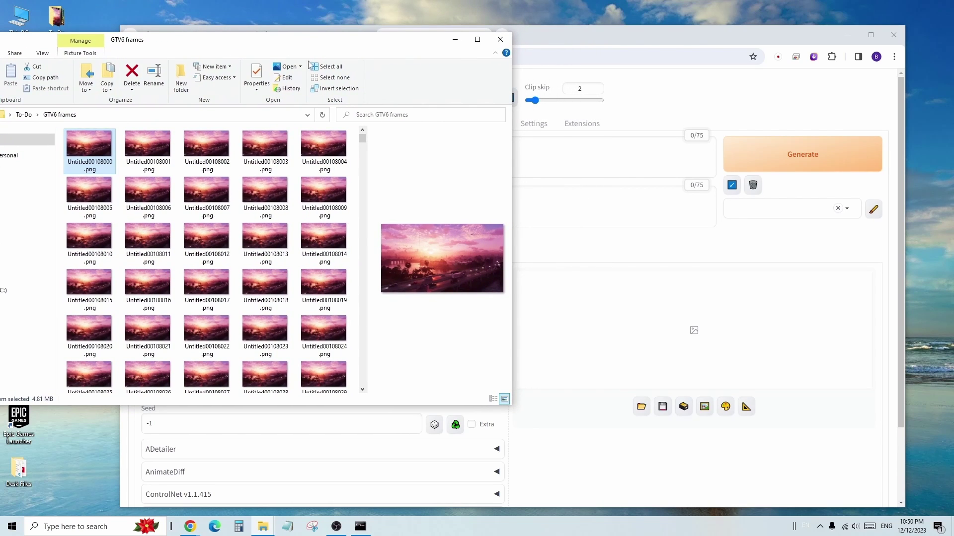
{"action": "left_click_drag", "start_coordinate": [513, 407], "coordinate": [621, 465]}
{"action": "scroll", "coordinate": [293, 282], "scroll_direction": "down", "scroll_amount": 10}
{"action": "left_click", "coordinate": [263, 312]}
{"action": "scroll", "coordinate": [263, 312], "scroll_direction": "down", "scroll_amount": 10}
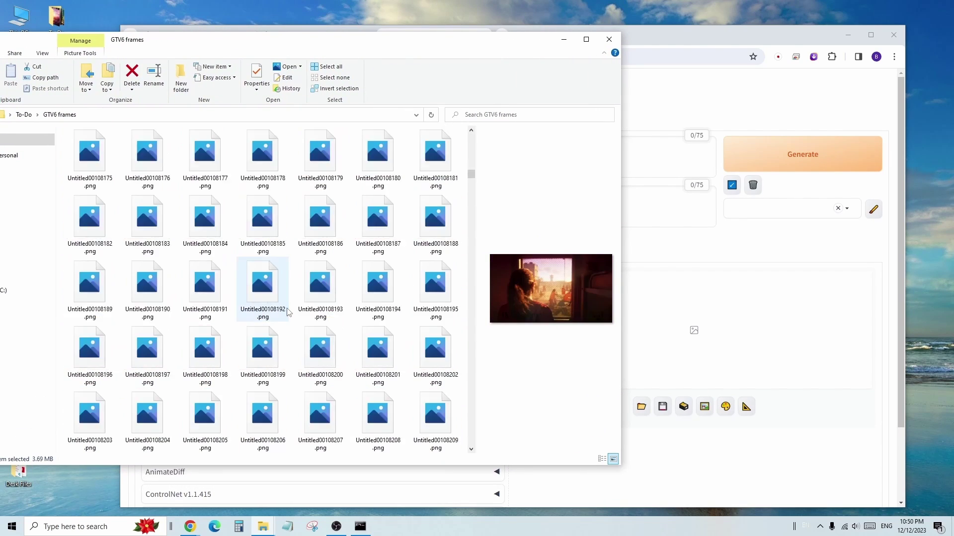
{"action": "left_click_drag", "start_coordinate": [475, 266], "coordinate": [378, 266]}
{"action": "left_click", "coordinate": [332, 254]}
{"action": "scroll", "coordinate": [332, 255], "scroll_direction": "down", "scroll_amount": 5}
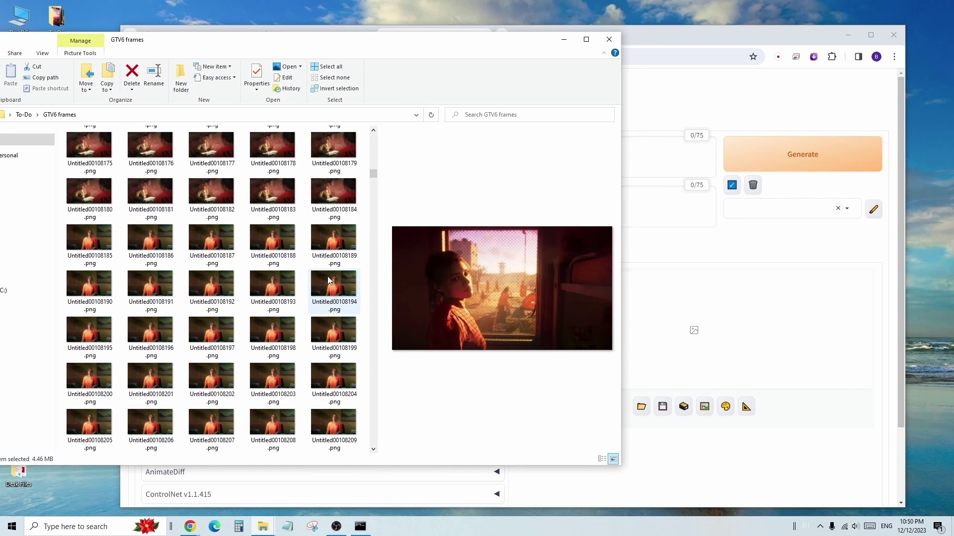
Step: Append cellphone-photo tags like samsung galaxy, low light and jpeg artefacts, then generate
{"action": "key", "text": "Down"}
{"action": "key", "text": "Down"}
{"action": "key", "text": "Down"}
{"action": "key", "text": "Down"}
{"action": "key", "text": "Down"}
{"action": "key", "text": "Down"}
{"action": "key", "text": "Down"}
{"action": "key", "text": "Down"}
{"action": "key", "text": "Down"}
{"action": "key", "text": "Down"}
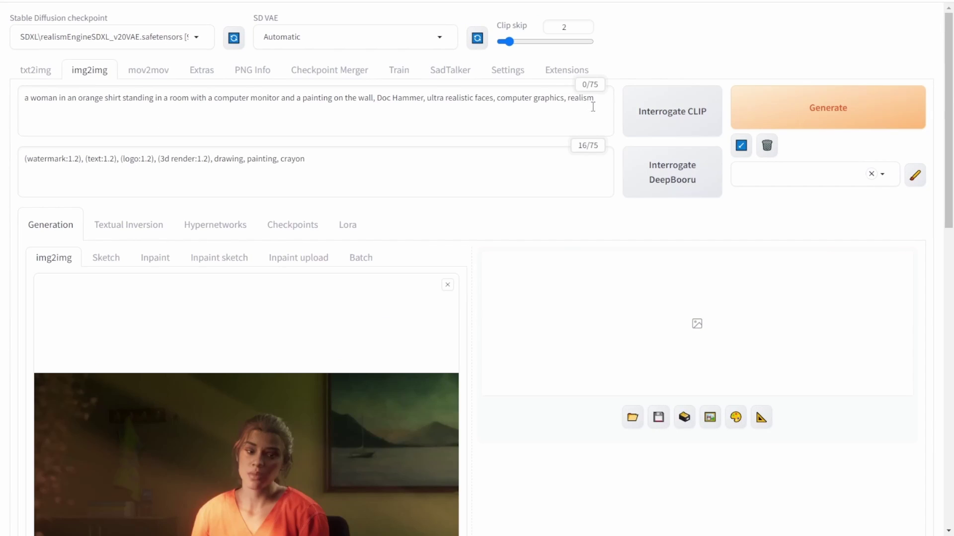
{"action": "left_click", "coordinate": [598, 98]}
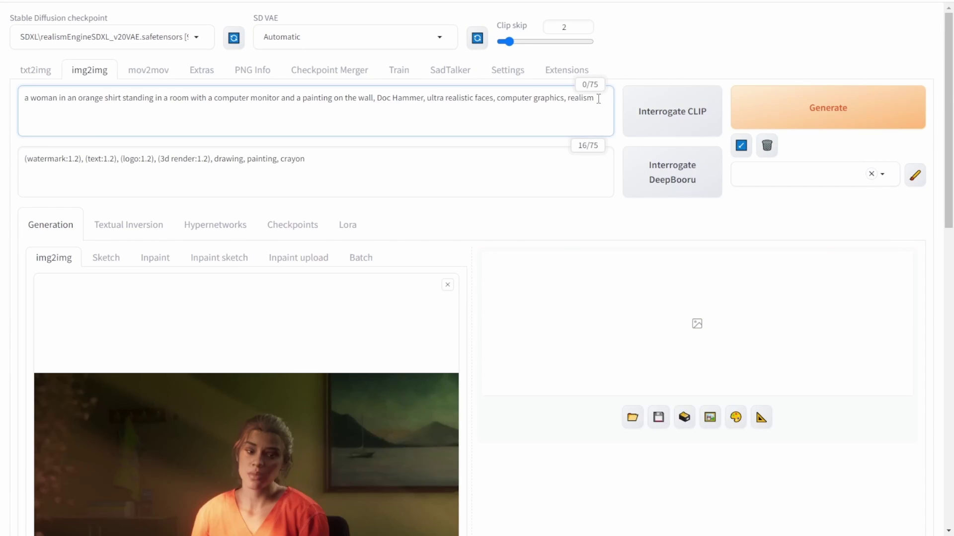
{"action": "key", "text": "ctrl+v"}
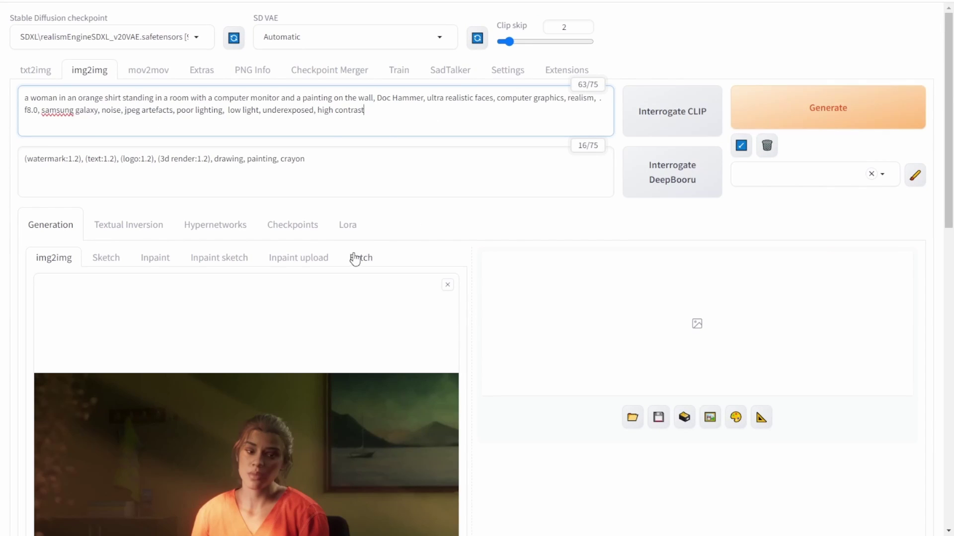
{"action": "scroll", "coordinate": [357, 259], "scroll_direction": "down", "scroll_amount": 7}
{"action": "scroll", "coordinate": [366, 273], "scroll_direction": "up", "scroll_amount": 7}
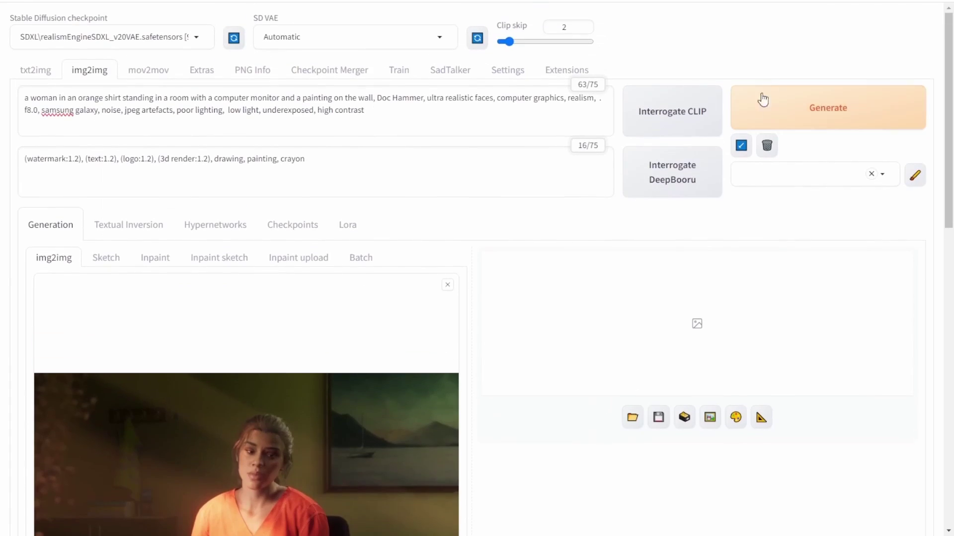
{"action": "left_click", "coordinate": [801, 109]}
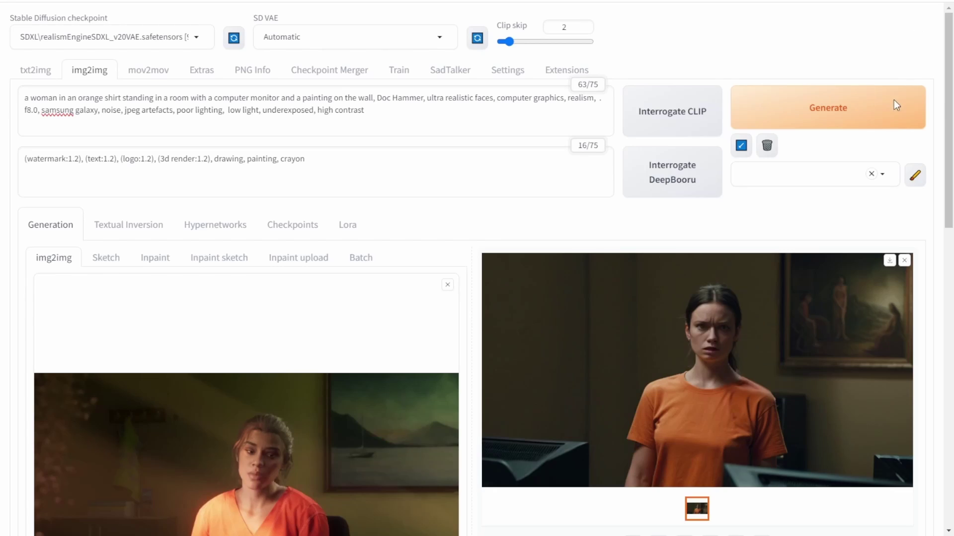
Step: Set denoising strength to 0.4 and regenerate the orange-shirt image
{"action": "scroll", "coordinate": [705, 228], "scroll_direction": "down", "scroll_amount": 3}
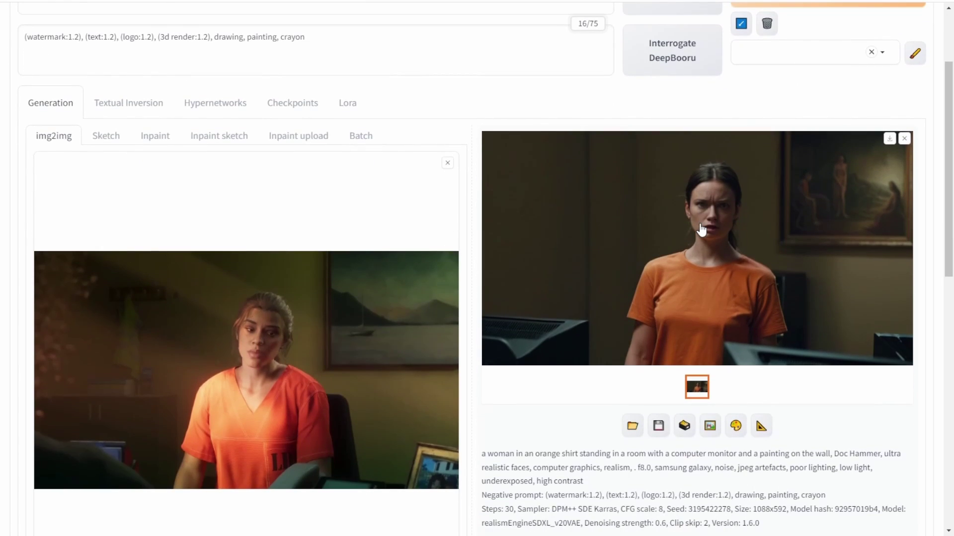
{"action": "scroll", "coordinate": [551, 348], "scroll_direction": "down", "scroll_amount": 10}
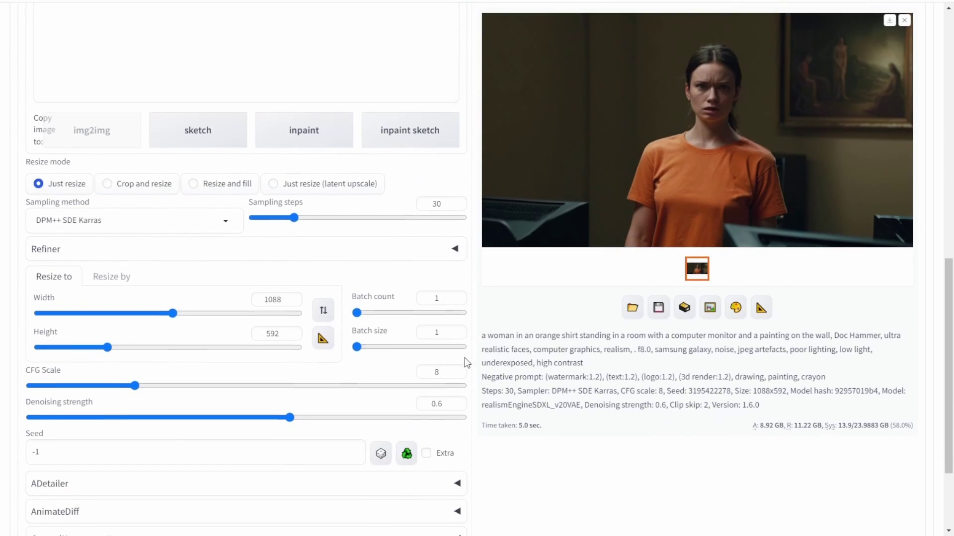
{"action": "left_click", "coordinate": [192, 418]}
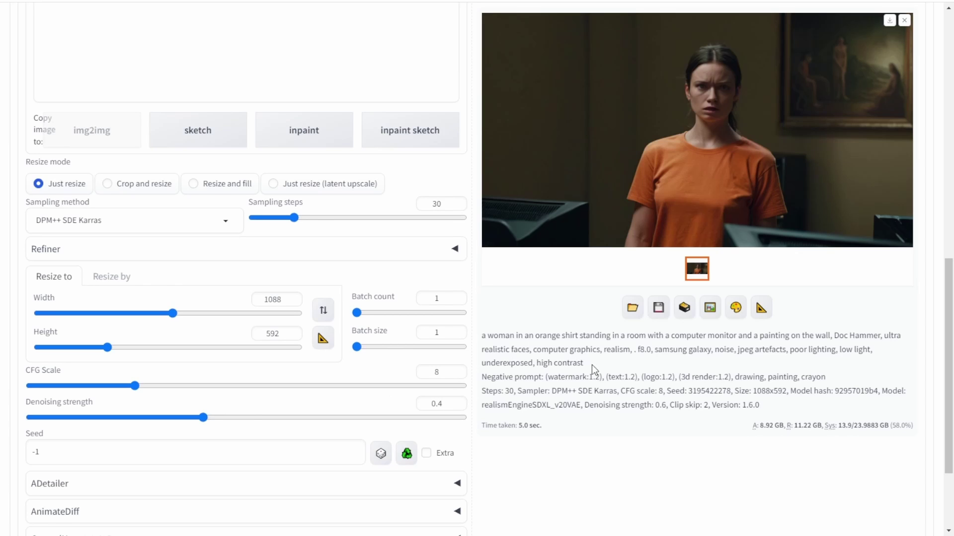
{"action": "scroll", "coordinate": [592, 364], "scroll_direction": "up", "scroll_amount": 8}
{"action": "scroll", "coordinate": [614, 329], "scroll_direction": "up", "scroll_amount": 3}
{"action": "left_click", "coordinate": [770, 122]}
Step: Inspect the new 1088×592 render full screen, then close the viewer
{"action": "scroll", "coordinate": [494, 292], "scroll_direction": "down", "scroll_amount": 5}
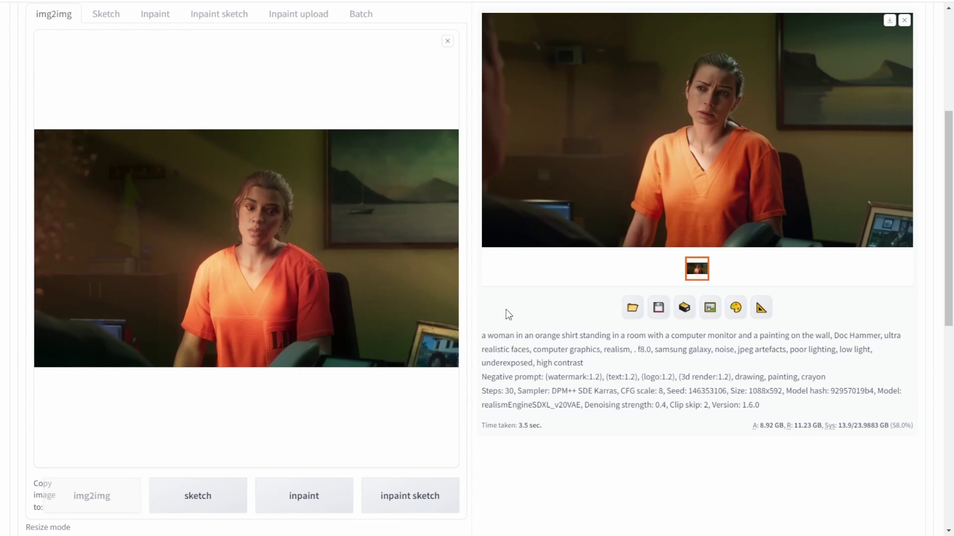
{"action": "left_click", "coordinate": [647, 173]}
{"action": "left_click", "coordinate": [918, 24]}
{"action": "scroll", "coordinate": [411, 432], "scroll_direction": "down", "scroll_amount": 6}
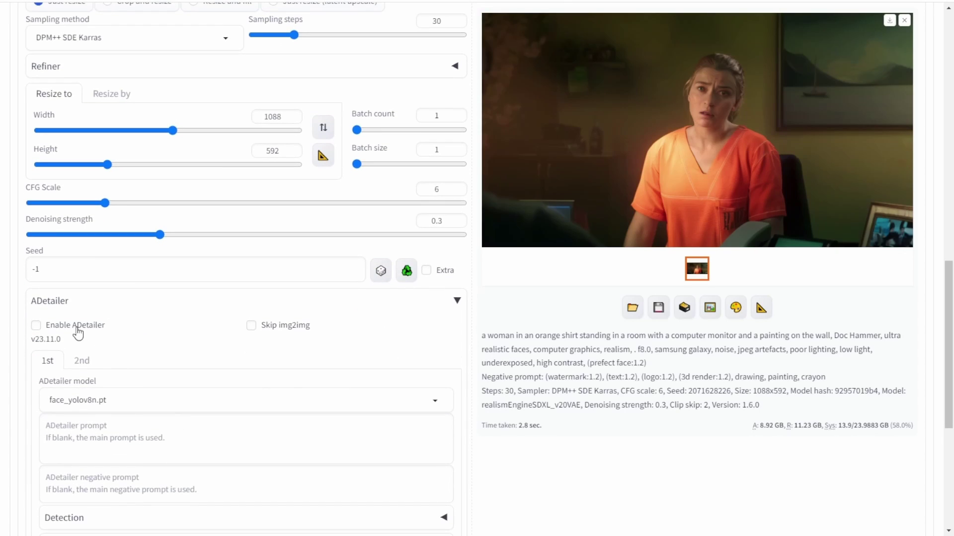
Step: Enable ADetailer and regenerate the orange-shirt woman with face refinement
{"action": "left_click", "coordinate": [77, 332]}
{"action": "scroll", "coordinate": [181, 396], "scroll_direction": "down", "scroll_amount": 1}
{"action": "scroll", "coordinate": [895, 308], "scroll_direction": "up", "scroll_amount": 4}
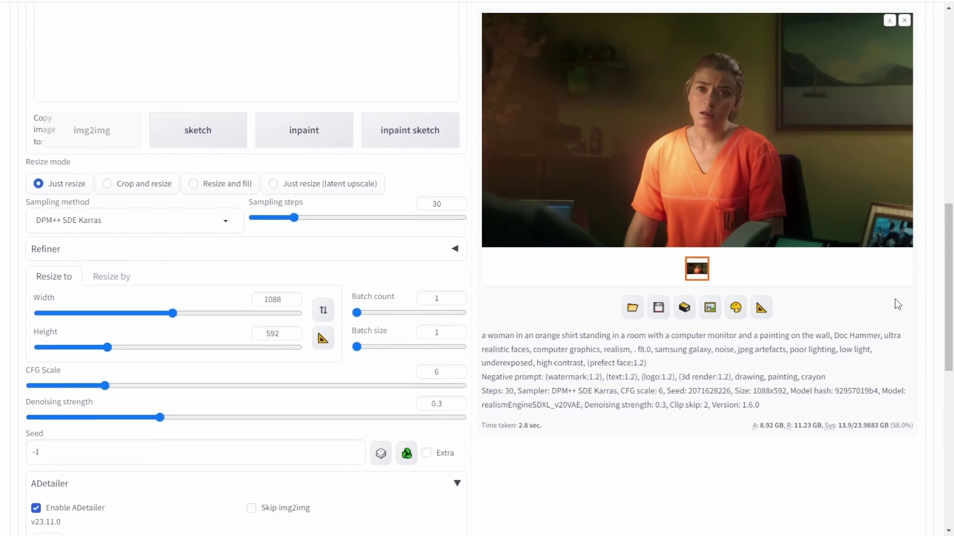
{"action": "scroll", "coordinate": [935, 100], "scroll_direction": "up", "scroll_amount": 8}
{"action": "scroll", "coordinate": [737, 181], "scroll_direction": "up", "scroll_amount": 2}
{"action": "left_click", "coordinate": [830, 89]}
Step: Check the face-detailed result full screen and close the viewer
{"action": "scroll", "coordinate": [429, 414], "scroll_direction": "down", "scroll_amount": 3}
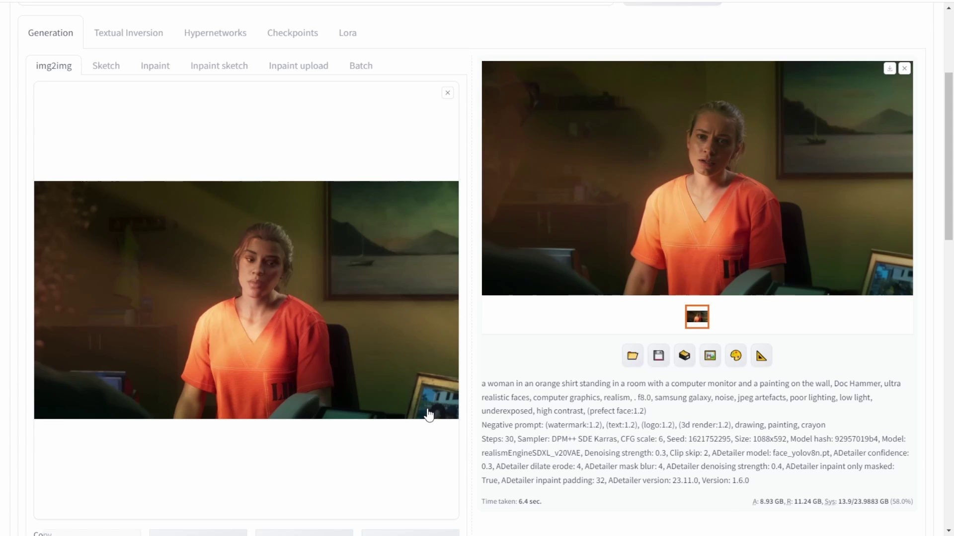
{"action": "left_click", "coordinate": [666, 195]}
{"action": "left_click", "coordinate": [918, 25]}
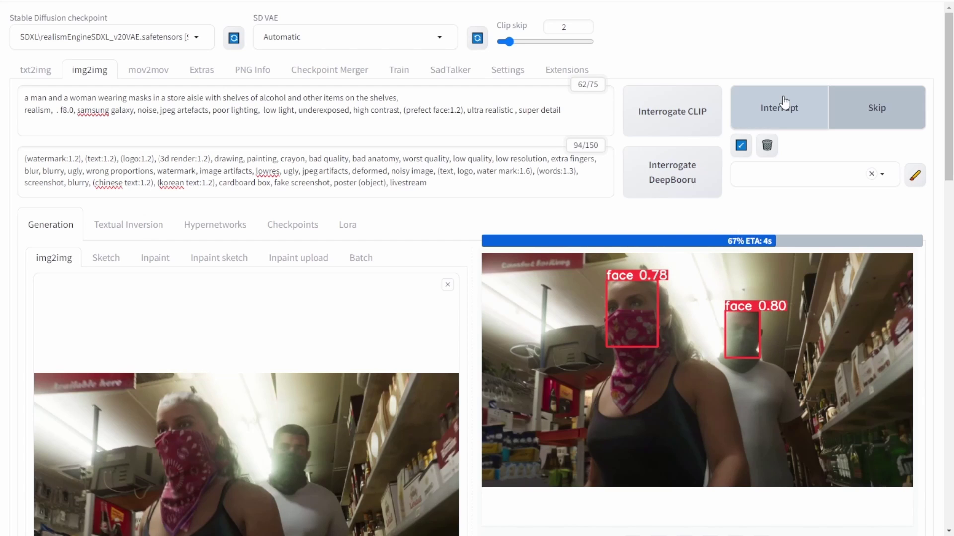
Step: Interrupt the running render and set denoising strength to 0.45
{"action": "left_click", "coordinate": [784, 103]}
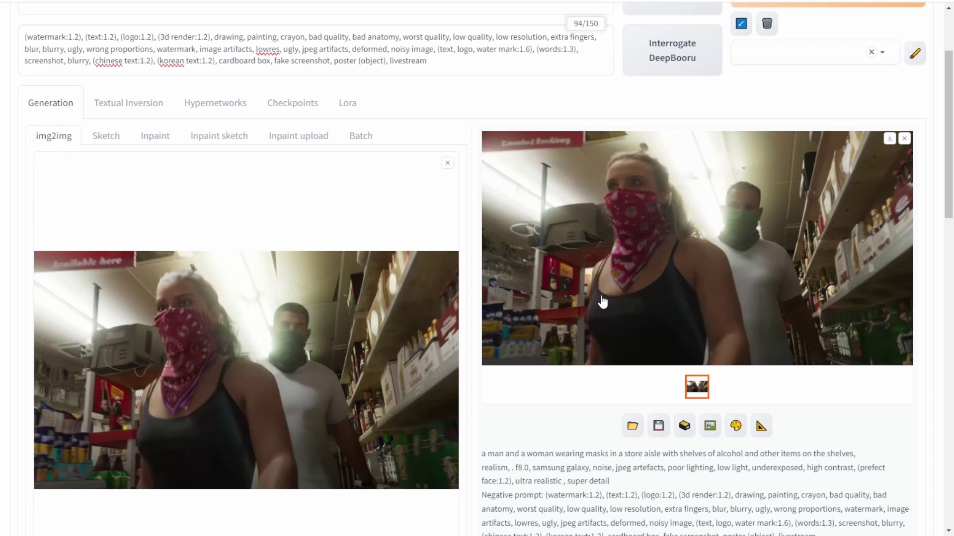
{"action": "scroll", "coordinate": [260, 389], "scroll_direction": "down", "scroll_amount": 7}
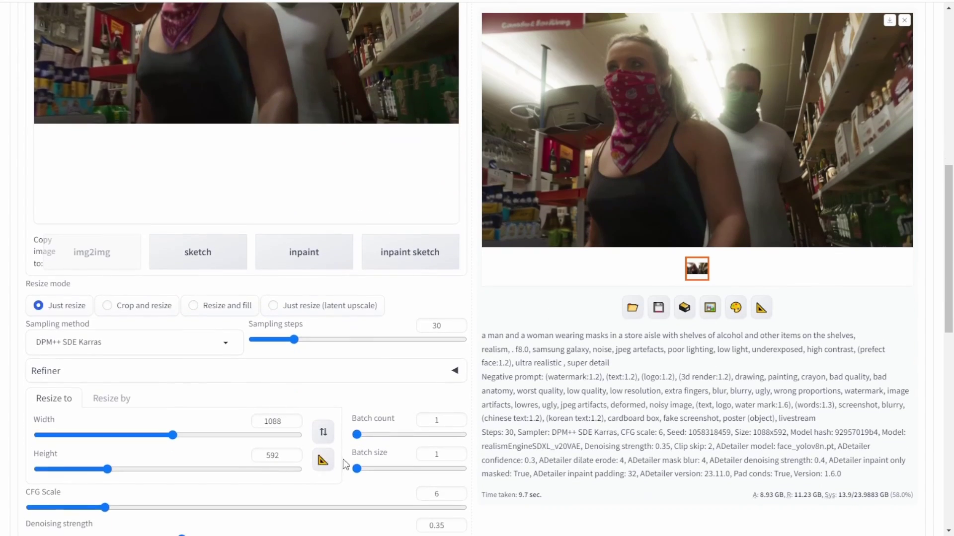
{"action": "scroll", "coordinate": [345, 464], "scroll_direction": "down", "scroll_amount": 1}
{"action": "left_click_drag", "start_coordinate": [439, 464], "coordinate": [449, 461]}
{"action": "key", "text": "BackSpace"}
{"action": "key", "text": "BackSpace"}
{"action": "type", "text": "4"}
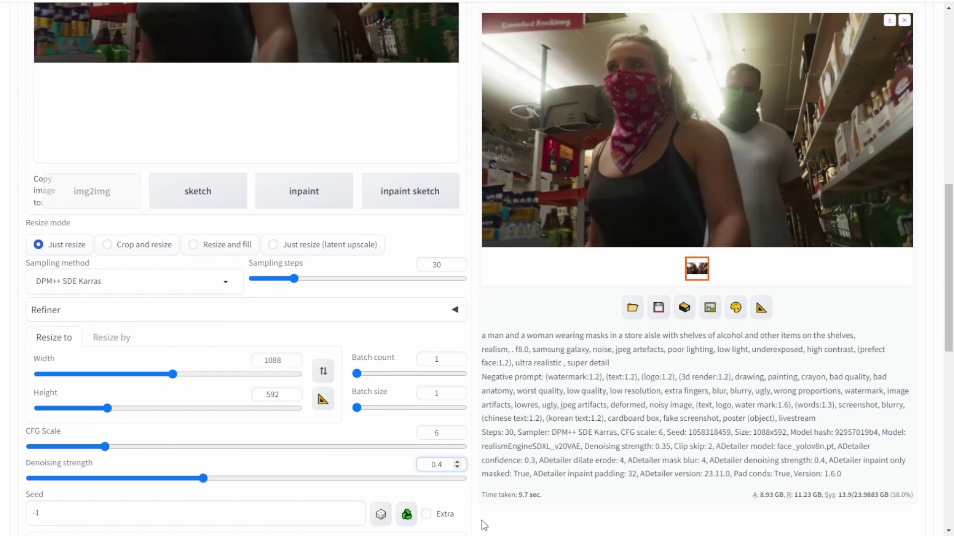
{"action": "type", "text": "5"}
{"action": "left_click", "coordinate": [597, 509]}
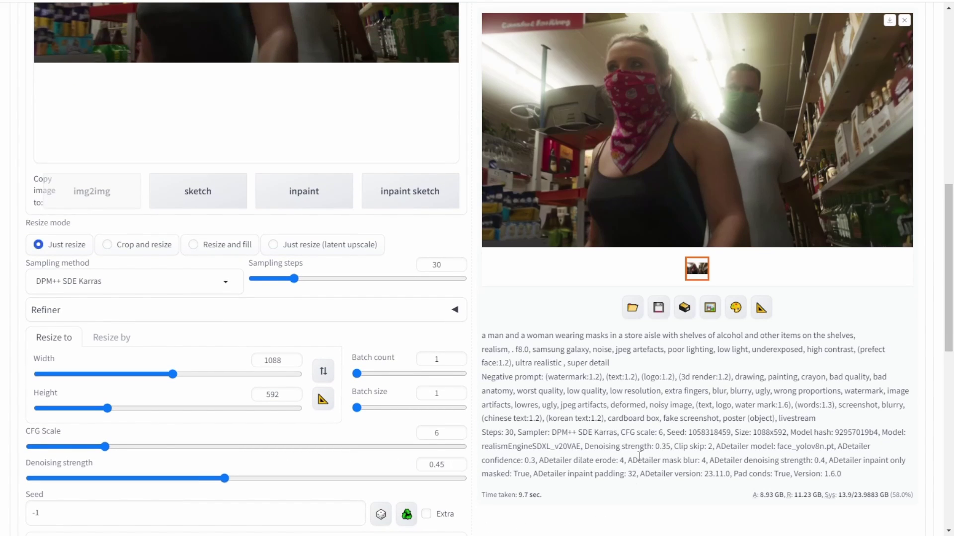
Step: Set sampling steps to 50 and rerun the masked-couple store image
{"action": "scroll", "coordinate": [640, 456], "scroll_direction": "up", "scroll_amount": 10}
{"action": "scroll", "coordinate": [462, 424], "scroll_direction": "down", "scroll_amount": 7}
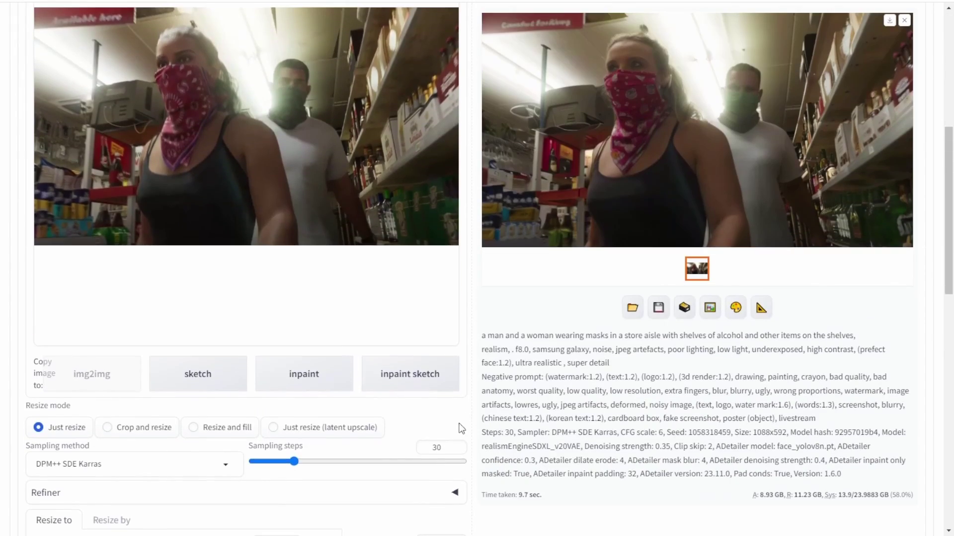
{"action": "scroll", "coordinate": [462, 425], "scroll_direction": "down", "scroll_amount": 1}
{"action": "left_click_drag", "start_coordinate": [441, 387], "coordinate": [412, 394]}
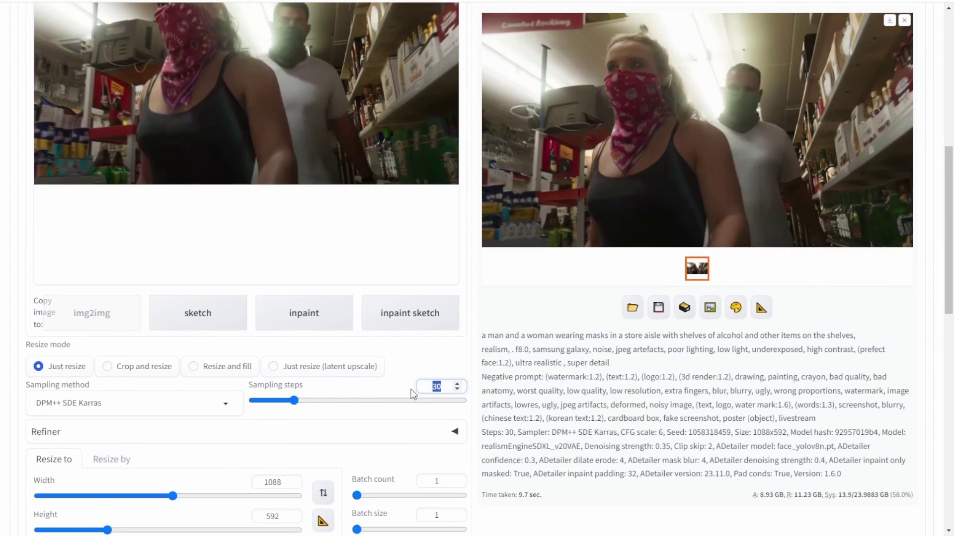
{"action": "type", "text": "50"}
{"action": "scroll", "coordinate": [410, 455], "scroll_direction": "down", "scroll_amount": 2}
{"action": "scroll", "coordinate": [638, 363], "scroll_direction": "up", "scroll_amount": 5}
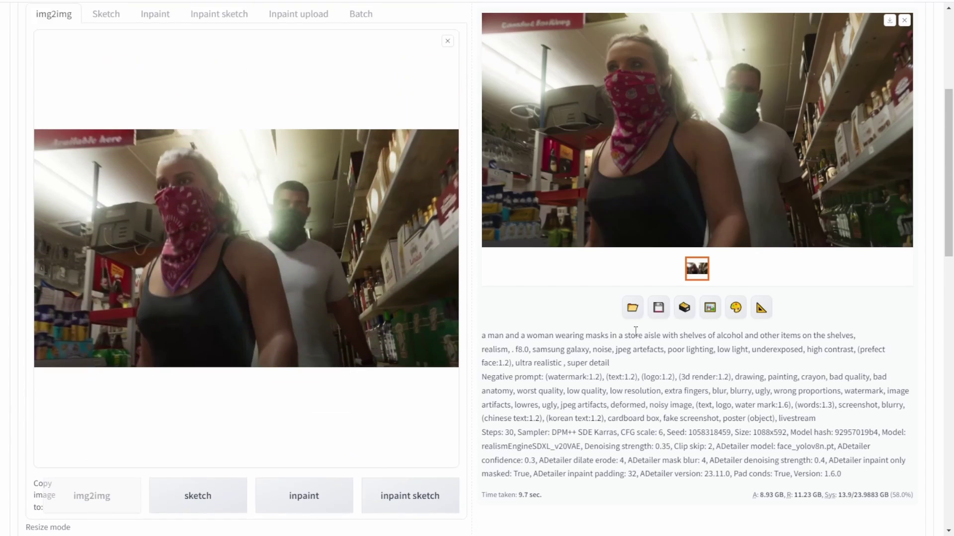
{"action": "scroll", "coordinate": [635, 331], "scroll_direction": "up", "scroll_amount": 4}
{"action": "left_click", "coordinate": [802, 119]}
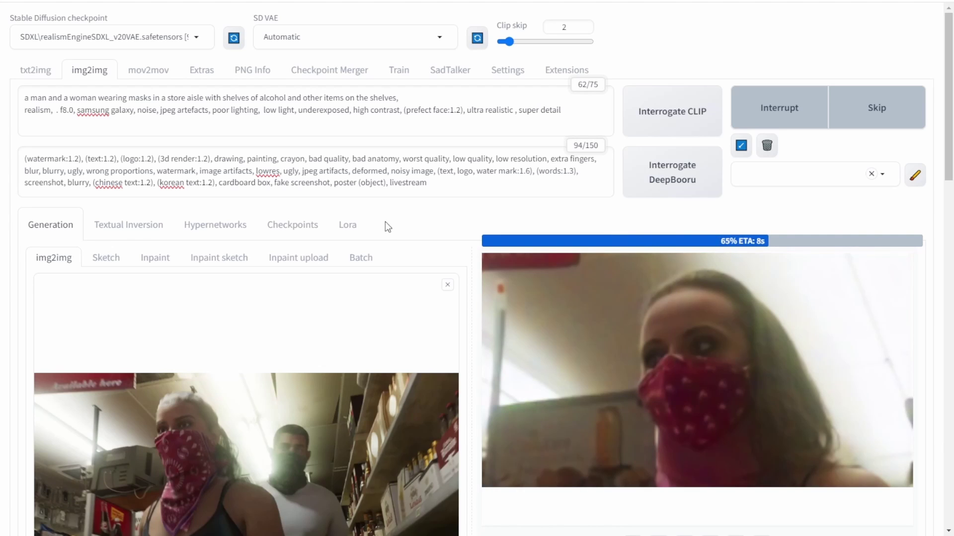
Step: Let the 50-step masked-couple store-aisle render finish
{"action": "scroll", "coordinate": [387, 226], "scroll_direction": "down", "scroll_amount": 3}
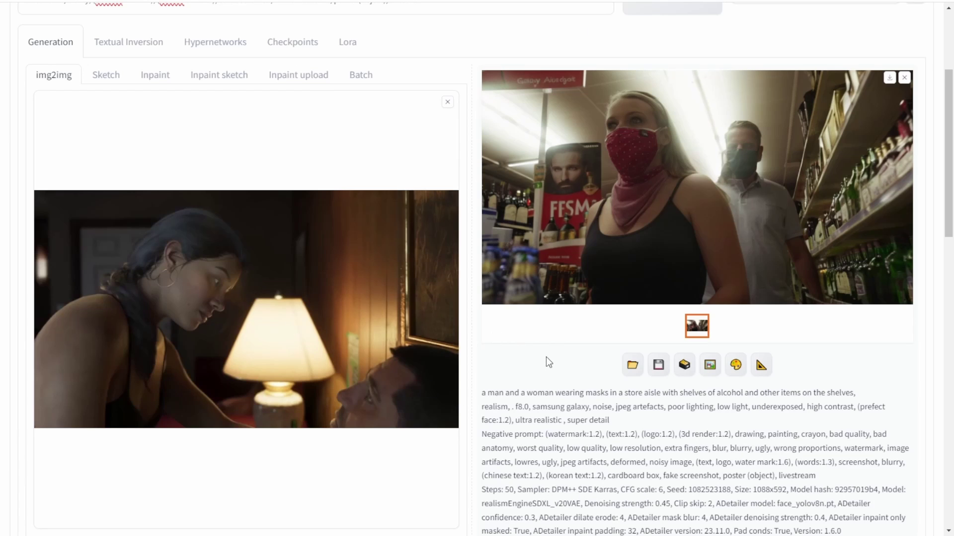
Step: Replace the prompt with the lamp-scene description plus realism tags and generate
{"action": "scroll", "coordinate": [546, 355], "scroll_direction": "up", "scroll_amount": 4}
{"action": "left_click", "coordinate": [555, 103]}
{"action": "key", "text": "ctrl+a"}
{"action": "type", "text": "a woman is looking at a man's face in a dimly lit room with a lamp on the table, Eve Ryder, ultra realistic faces, a screenshot, photorealism,"}
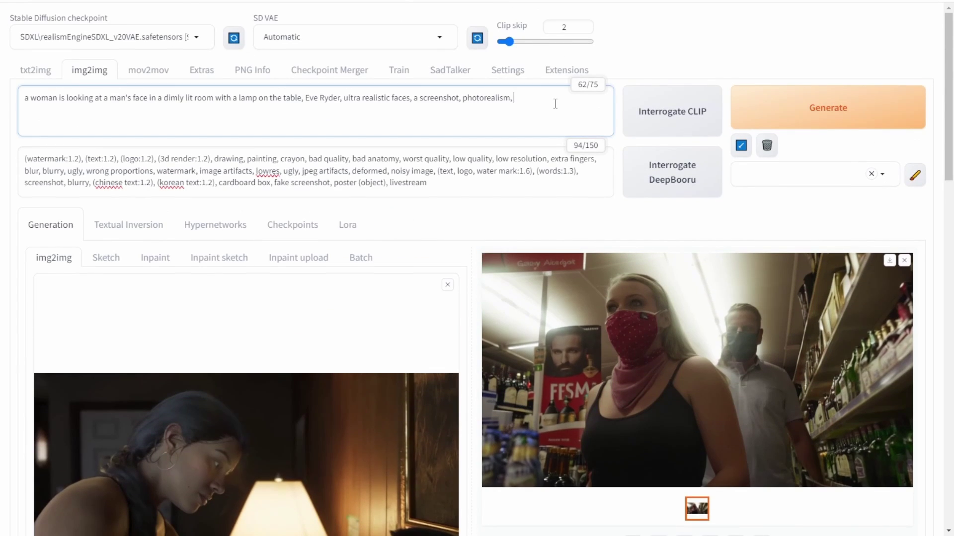
{"action": "key", "text": "ctrl+v"}
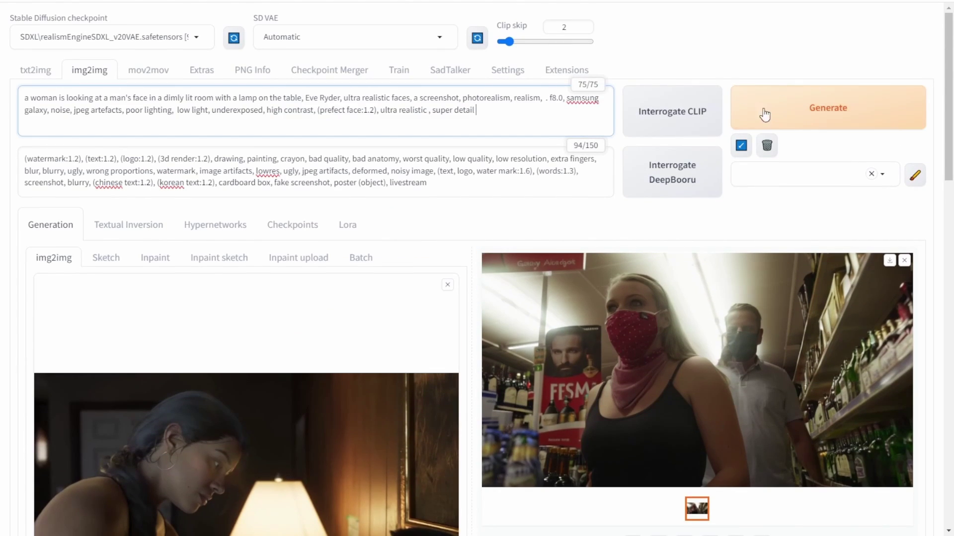
{"action": "left_click", "coordinate": [824, 109]}
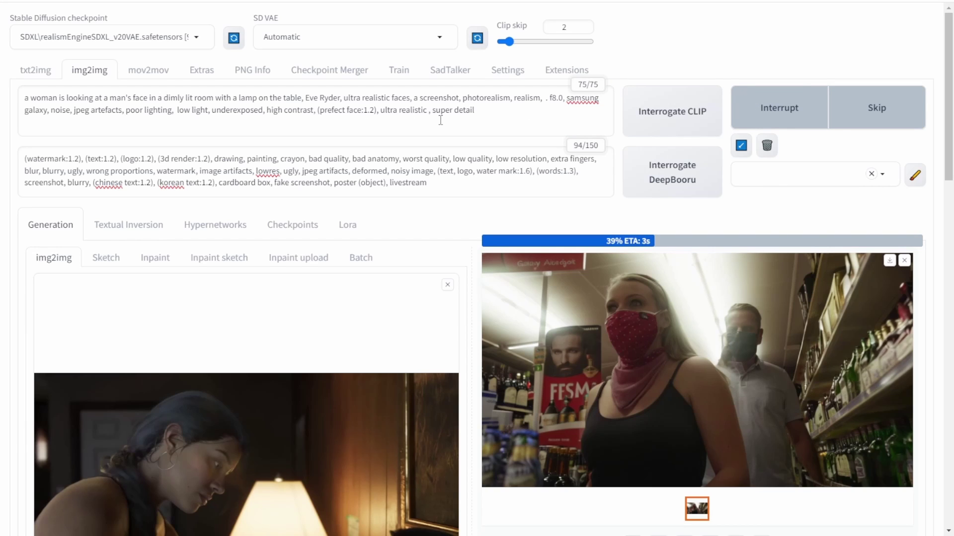
{"action": "scroll", "coordinate": [443, 124], "scroll_direction": "down", "scroll_amount": 4}
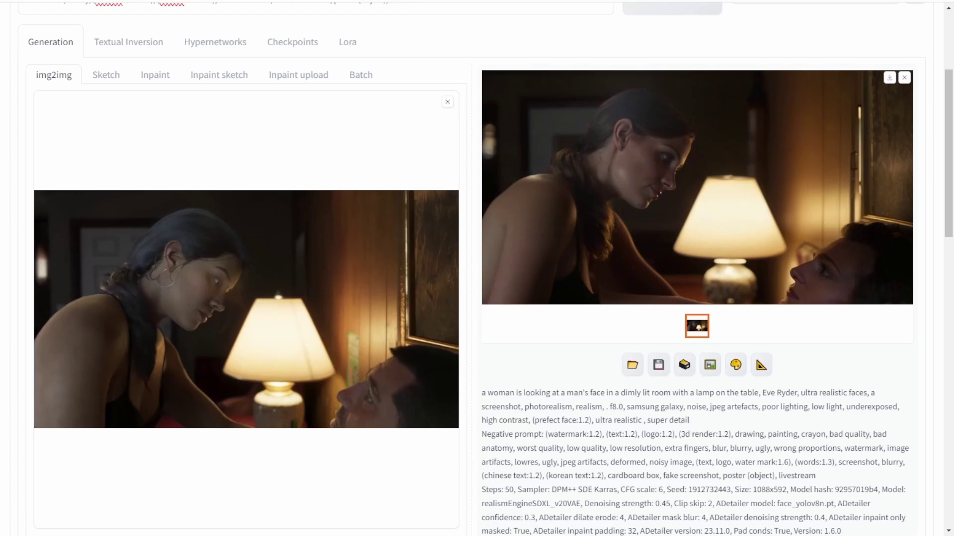
Step: Drop denoising strength to 0.4 and regenerate the lamp-lit bedroom scene
{"action": "scroll", "coordinate": [243, 497], "scroll_direction": "down", "scroll_amount": 7}
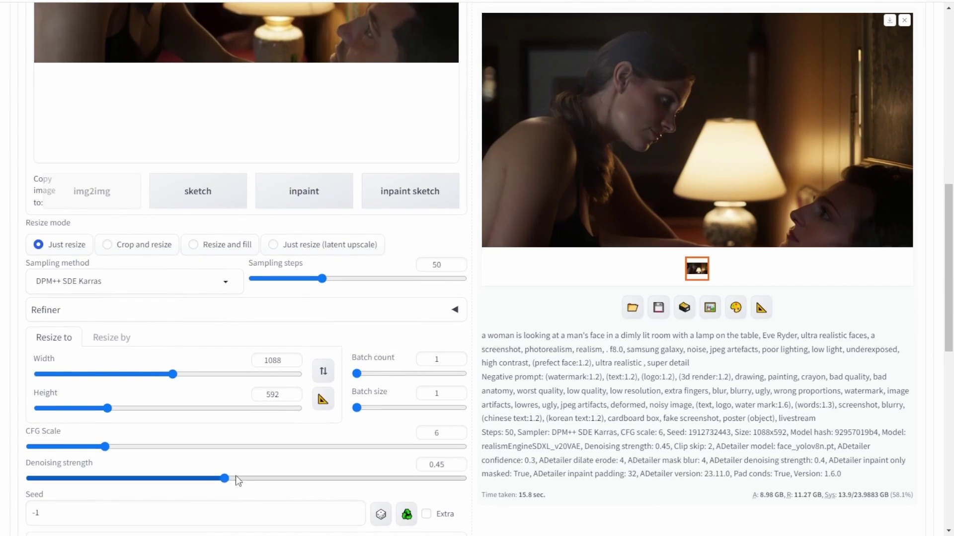
{"action": "left_click_drag", "start_coordinate": [224, 478], "coordinate": [203, 479]}
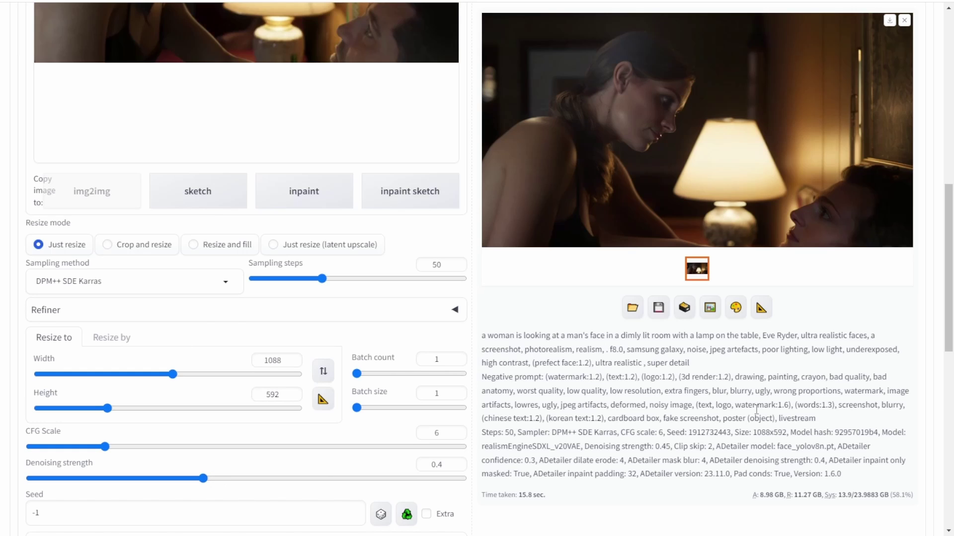
{"action": "scroll", "coordinate": [806, 330], "scroll_direction": "up", "scroll_amount": 10}
{"action": "left_click", "coordinate": [839, 59]}
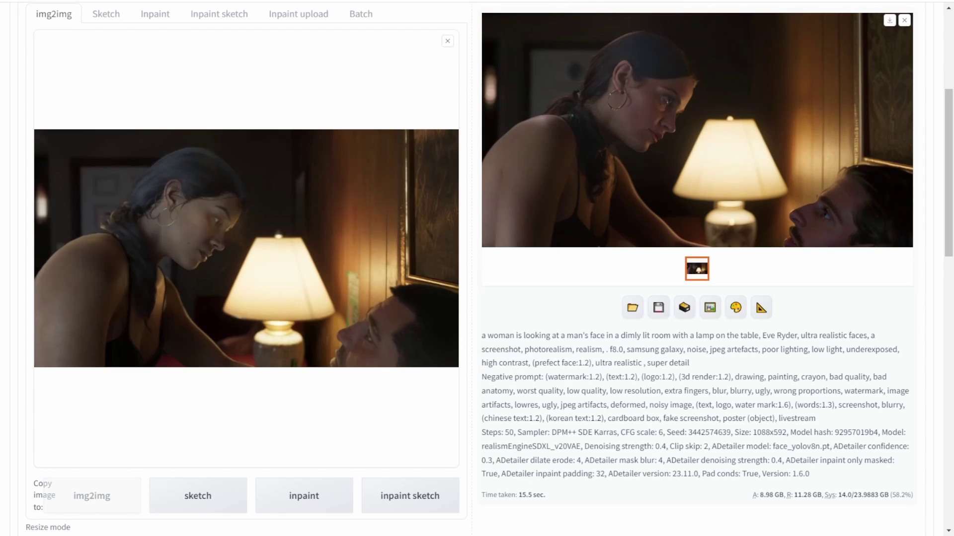
Step: View the final lamp-scene render at full size
{"action": "left_click", "coordinate": [696, 97]}
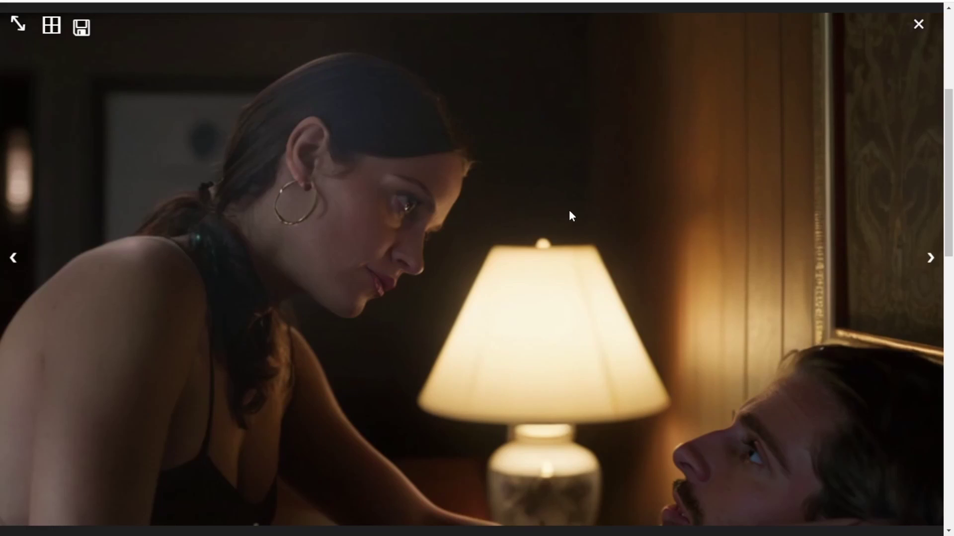
{"action": "scroll", "coordinate": [616, 219], "scroll_direction": "down", "scroll_amount": 2}
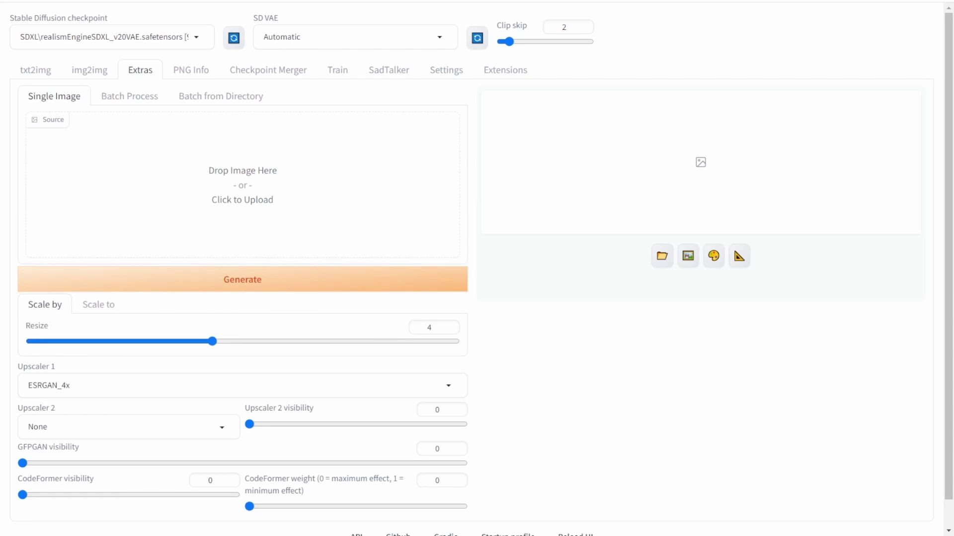
Step: Paste the orange-shirt woman image into Source and set Resize to 2
{"action": "key", "text": "ctrl+v"}
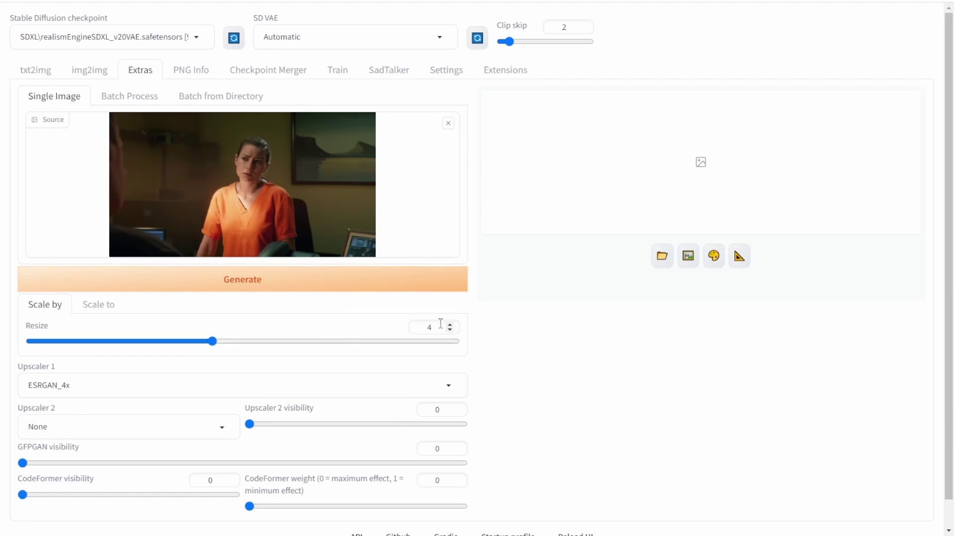
{"action": "left_click_drag", "start_coordinate": [437, 328], "coordinate": [404, 333]}
{"action": "type", "text": "2"}
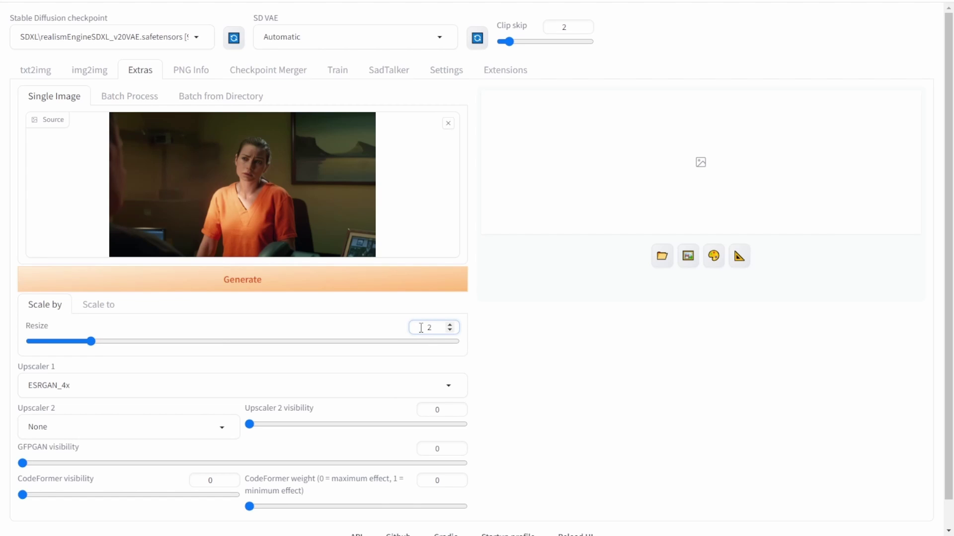
Step: Leave Upscaler 2 at None and generate the 2x ESRGAN_4x upscale
{"action": "left_click", "coordinate": [193, 426]}
{"action": "left_click", "coordinate": [489, 363]}
{"action": "left_click", "coordinate": [327, 269]}
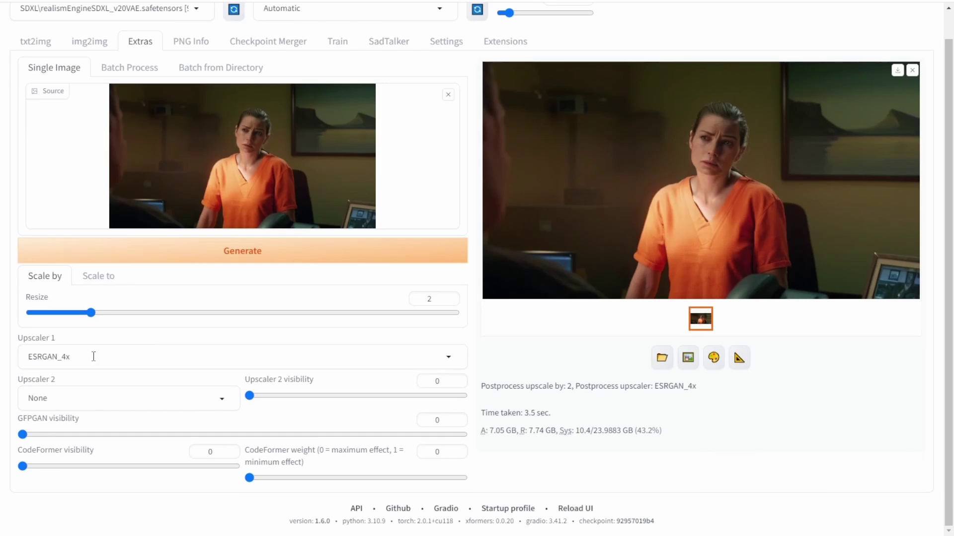
{"action": "left_click", "coordinate": [93, 356]}
Step: Set Upscaler 1 to 4x-UltraSharp and Upscaler 2 to 8x_NMKD-Superscale_150000_G at 0.6 visibility
{"action": "left_click", "coordinate": [65, 197]}
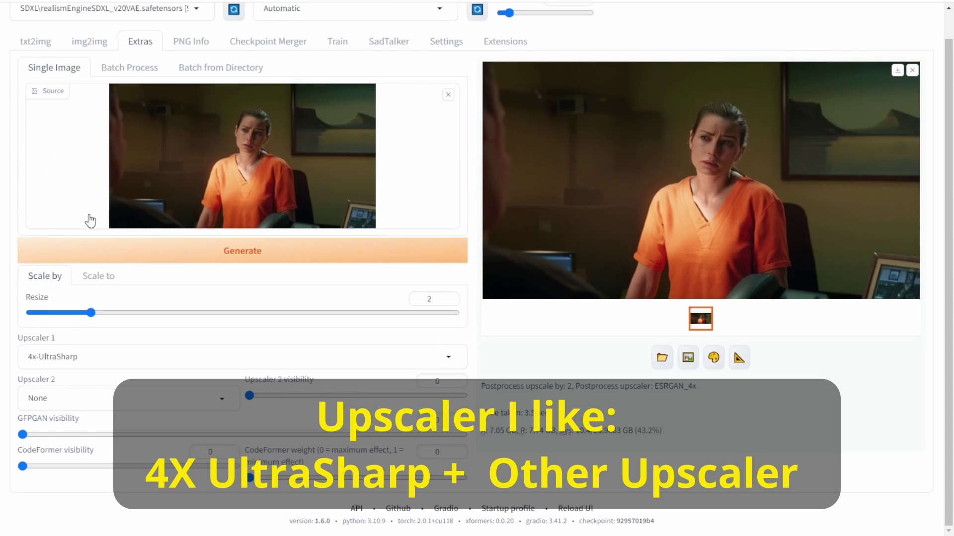
{"action": "left_click", "coordinate": [139, 387]}
{"action": "left_click", "coordinate": [156, 277]}
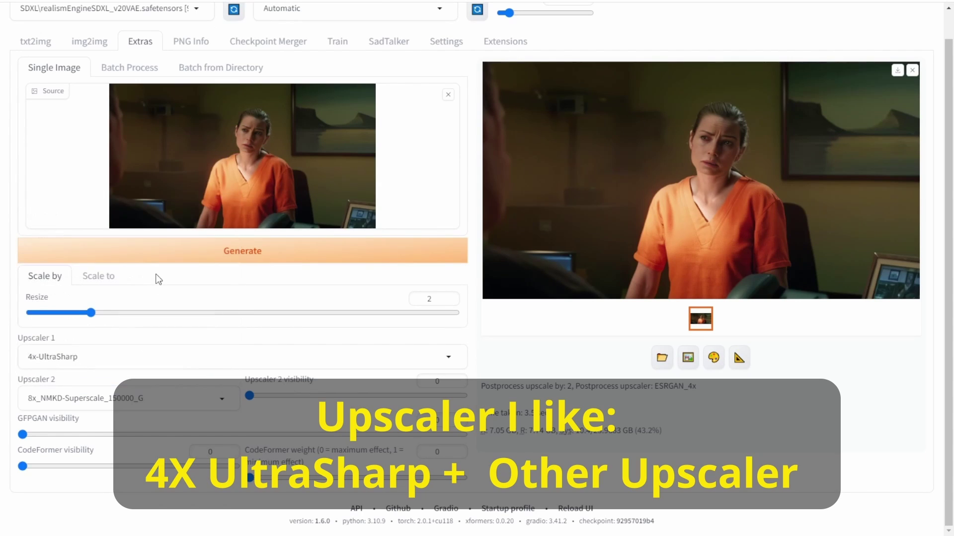
{"action": "left_click_drag", "start_coordinate": [323, 398], "coordinate": [370, 396]}
{"action": "double_click", "coordinate": [432, 381]}
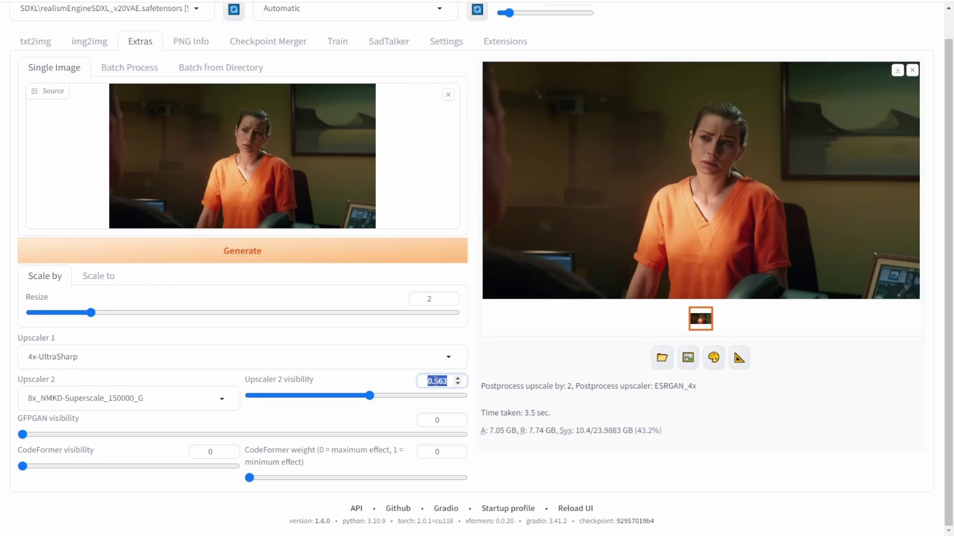
{"action": "type", "text": "0.6"}
{"action": "left_click", "coordinate": [581, 359]}
Step: Keep Resize at 2 and generate the blended two-upscaler image
{"action": "double_click", "coordinate": [437, 304]}
{"action": "type", "text": "1.5"}
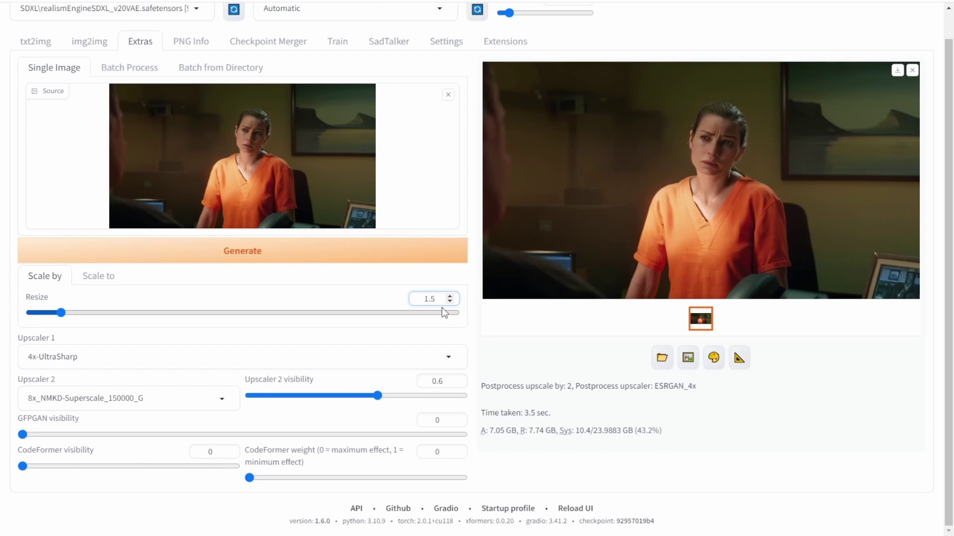
{"action": "left_click_drag", "start_coordinate": [441, 304], "coordinate": [398, 293]}
{"action": "type", "text": "2"}
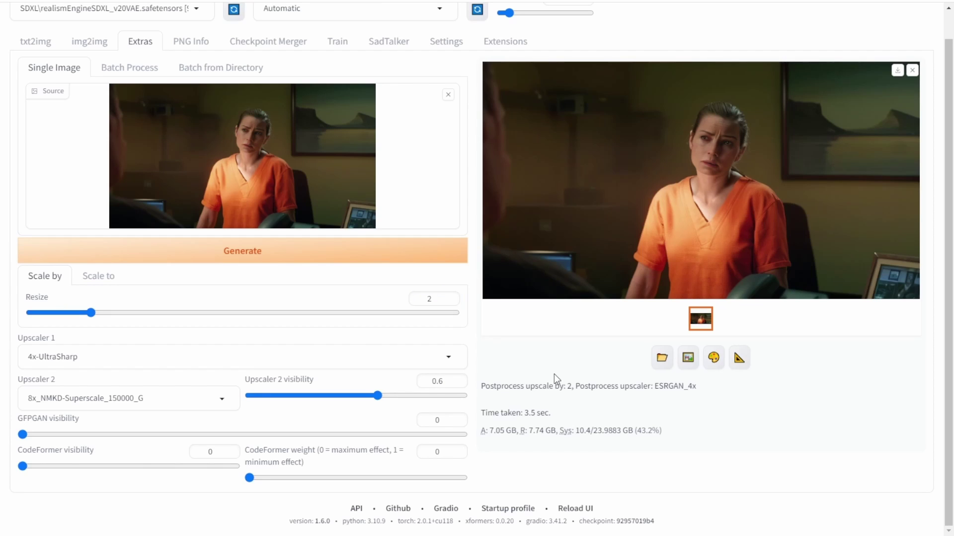
{"action": "scroll", "coordinate": [571, 338], "scroll_direction": "up", "scroll_amount": 1}
{"action": "left_click", "coordinate": [386, 285]}
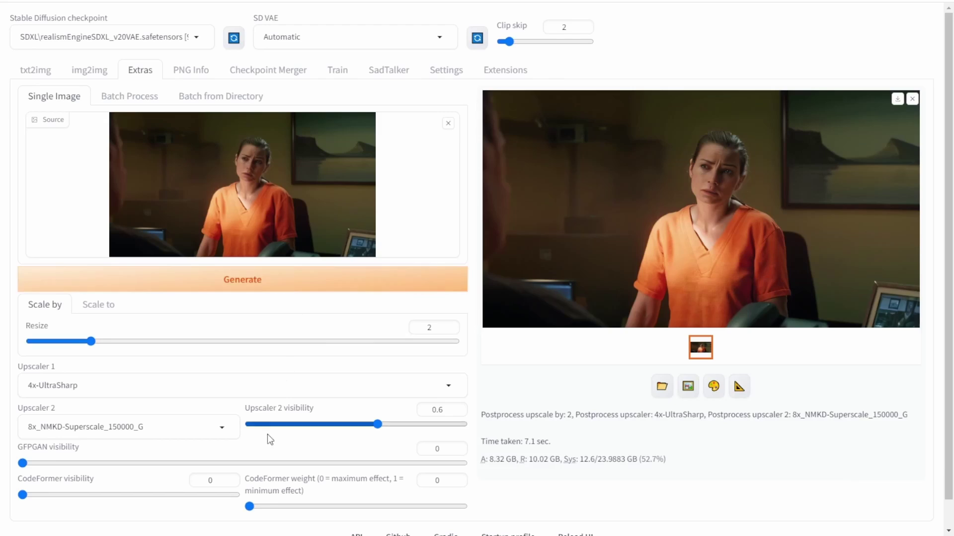
Step: Switch Upscaler 2 to 4xESRGAN and generate the orange-shirt woman upscale again
{"action": "left_click", "coordinate": [164, 428]}
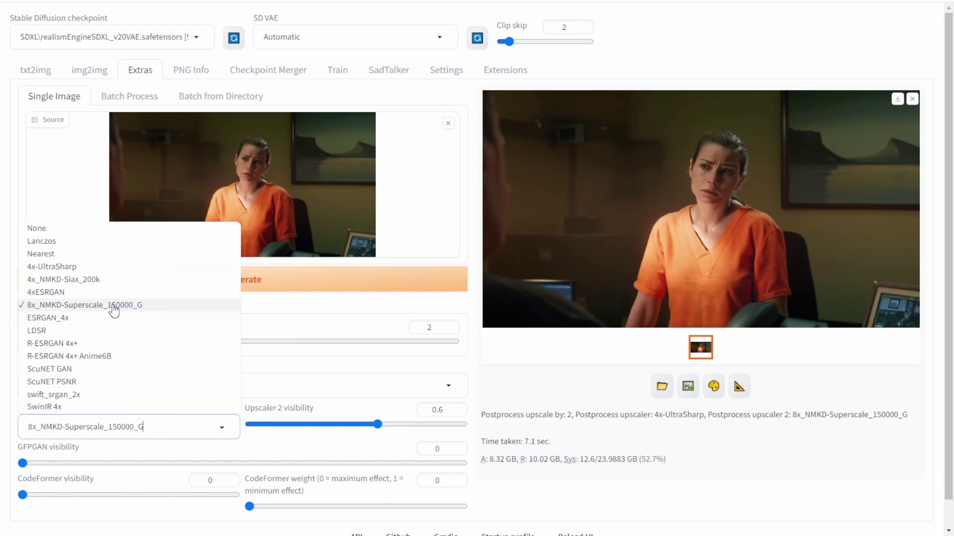
{"action": "left_click", "coordinate": [102, 292]}
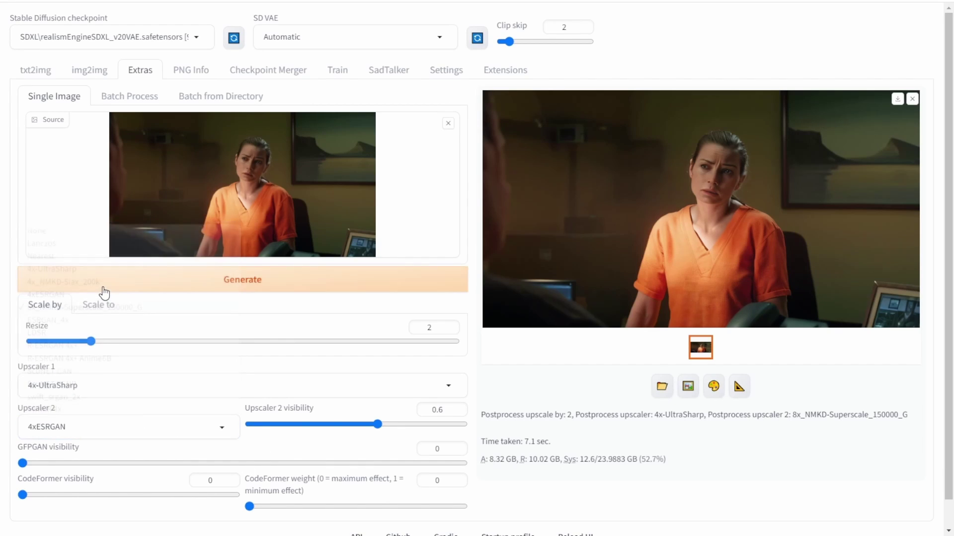
{"action": "left_click", "coordinate": [291, 286]}
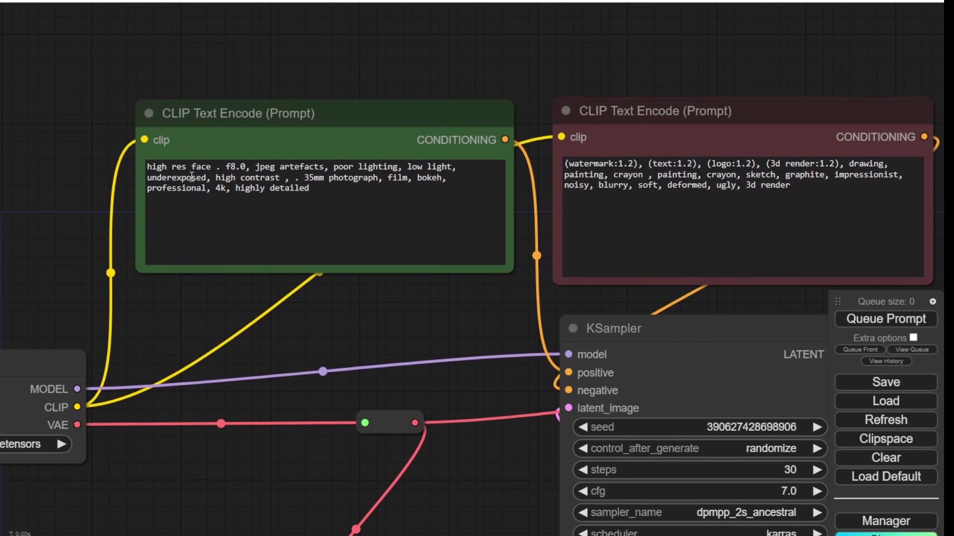
{"action": "double_click", "coordinate": [249, 166]}
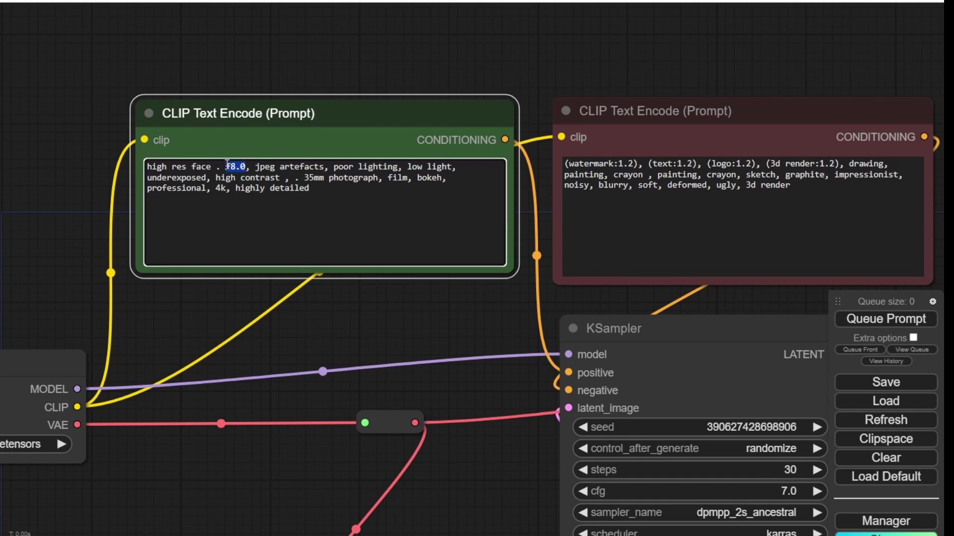
{"action": "left_click", "coordinate": [249, 167]}
{"action": "type", "text": ","}
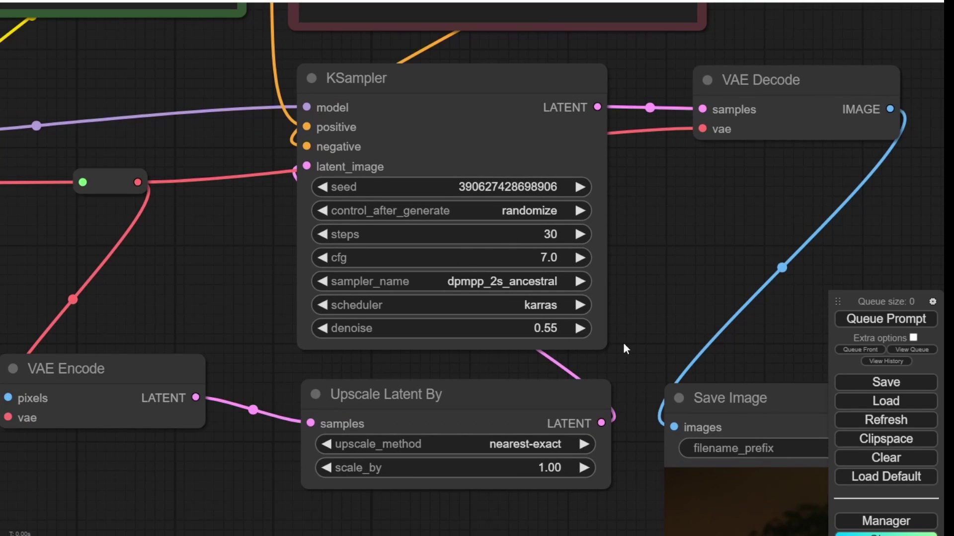
Step: Pan and zoom the workflow to the sampler settings and the loaded bedroom lamp screenshot
{"action": "double_click", "coordinate": [623, 341]}
{"action": "left_click_drag", "start_coordinate": [623, 342], "coordinate": [673, 201]}
{"action": "scroll", "coordinate": [678, 205], "scroll_direction": "down", "scroll_amount": 4}
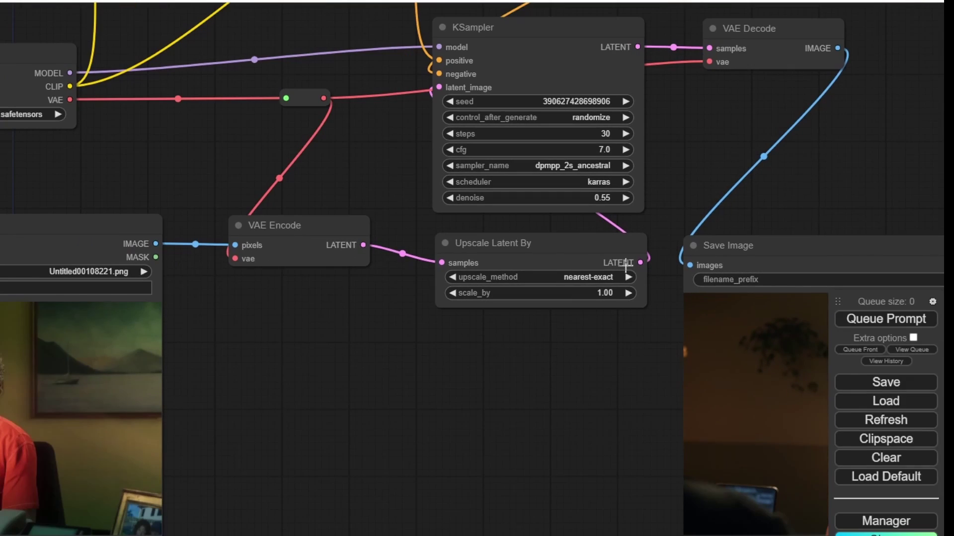
{"action": "left_click_drag", "start_coordinate": [413, 266], "coordinate": [765, 260]}
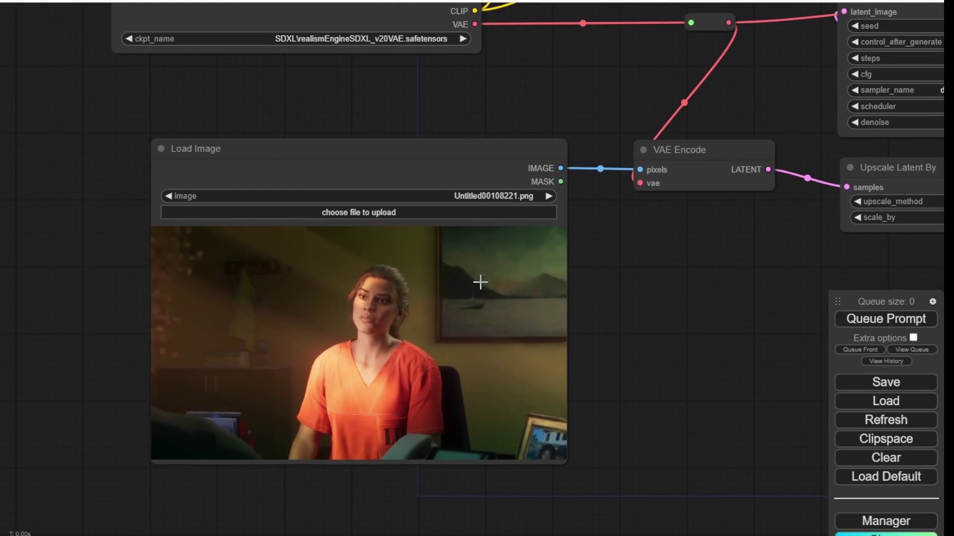
{"action": "scroll", "coordinate": [644, 354], "scroll_direction": "down", "scroll_amount": 3}
{"action": "left_click_drag", "start_coordinate": [643, 354], "coordinate": [93, 353]}
{"action": "left_click_drag", "start_coordinate": [747, 260], "coordinate": [767, 247]}
{"action": "scroll", "coordinate": [742, 247], "scroll_direction": "up", "scroll_amount": 6}
{"action": "scroll", "coordinate": [767, 247], "scroll_direction": "down", "scroll_amount": 6}
{"action": "left_click_drag", "start_coordinate": [341, 273], "coordinate": [477, 301]}
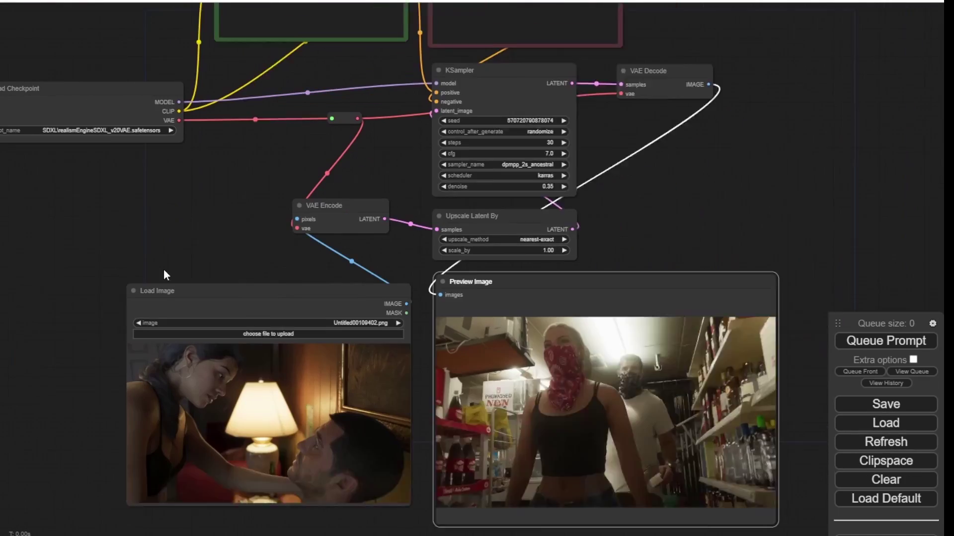
{"action": "scroll", "coordinate": [164, 270], "scroll_direction": "up", "scroll_amount": 5}
{"action": "left_click_drag", "start_coordinate": [242, 285], "coordinate": [217, 60]}
{"action": "scroll", "coordinate": [215, 228], "scroll_direction": "up", "scroll_amount": 2}
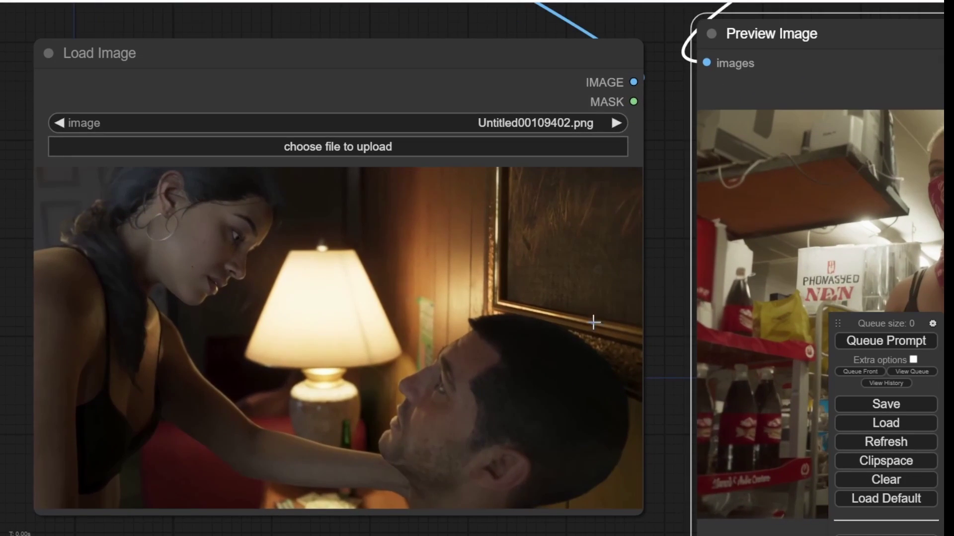
Step: Queue the workflow and compare the realistic preview with the source bedroom frame
{"action": "left_click", "coordinate": [879, 348]}
{"action": "scroll", "coordinate": [678, 281], "scroll_direction": "down", "scroll_amount": 5}
{"action": "left_click_drag", "start_coordinate": [677, 281], "coordinate": [392, 333]}
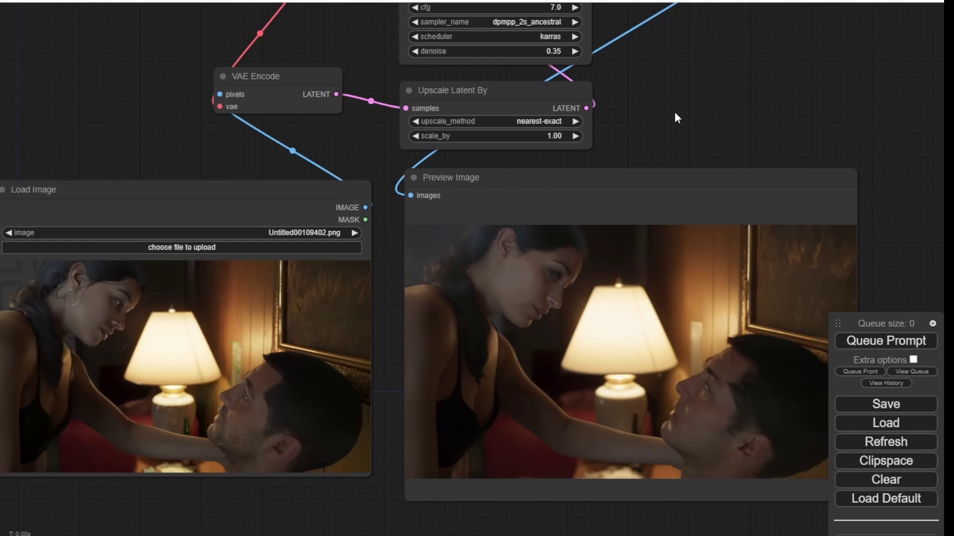
{"action": "left_click_drag", "start_coordinate": [702, 115], "coordinate": [626, 77]}
{"action": "scroll", "coordinate": [577, 173], "scroll_direction": "up", "scroll_amount": 8}
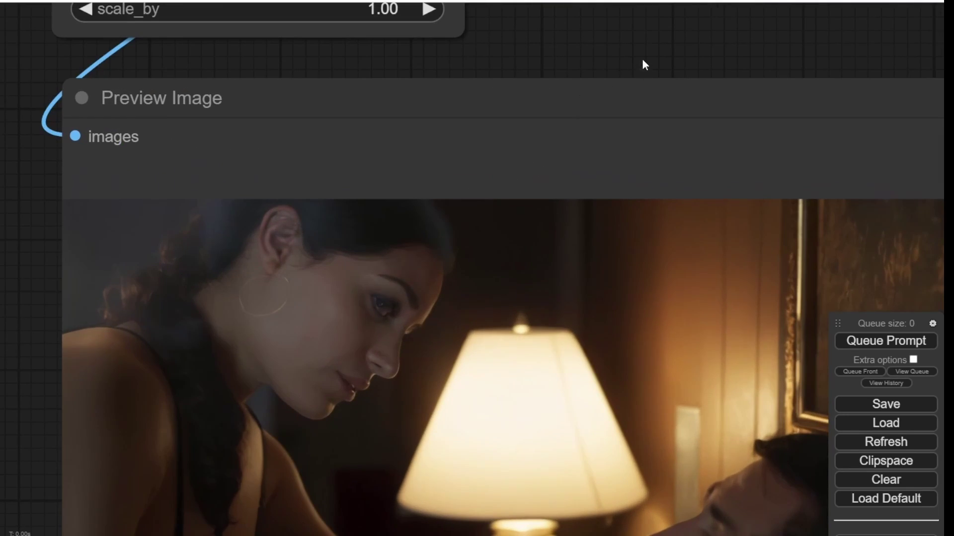
{"action": "left_click_drag", "start_coordinate": [643, 60], "coordinate": [382, 0]}
{"action": "scroll", "coordinate": [611, 315], "scroll_direction": "down", "scroll_amount": 3}
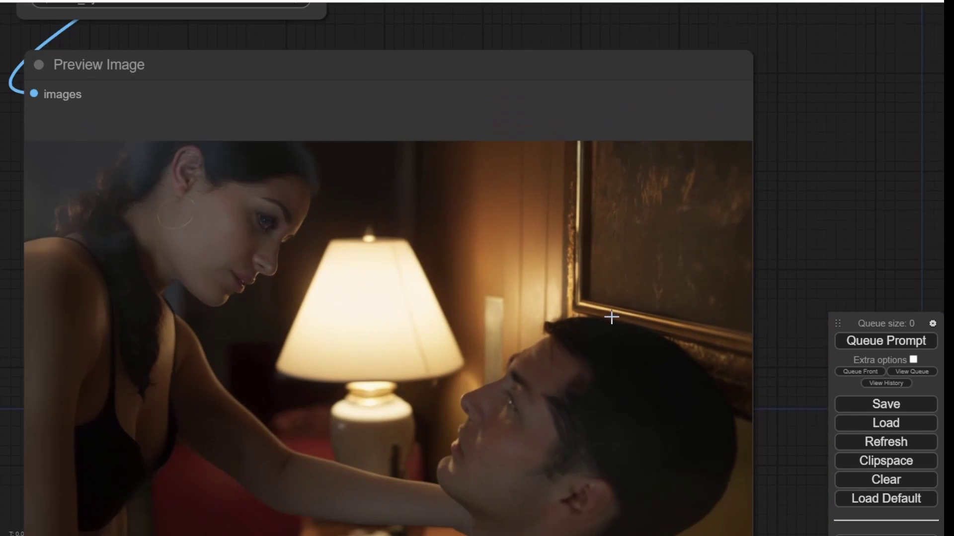
{"action": "scroll", "coordinate": [535, 380], "scroll_direction": "down", "scroll_amount": 1}
{"action": "scroll", "coordinate": [535, 380], "scroll_direction": "down", "scroll_amount": 2}
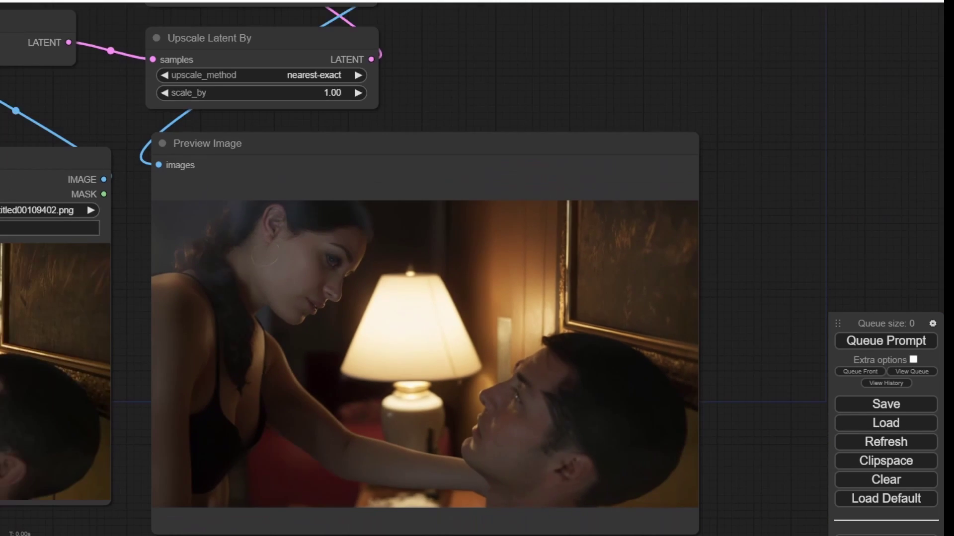
{"action": "left_click_drag", "start_coordinate": [527, 446], "coordinate": [588, 438]}
{"action": "scroll", "coordinate": [588, 438], "scroll_direction": "down", "scroll_amount": 1}
{"action": "scroll", "coordinate": [649, 449], "scroll_direction": "up", "scroll_amount": 1}
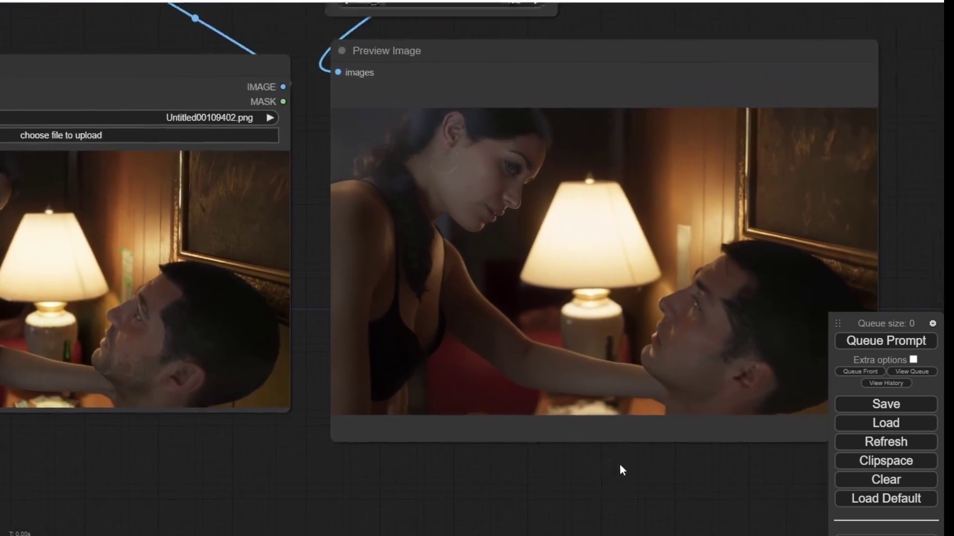
{"action": "left_click_drag", "start_coordinate": [619, 469], "coordinate": [580, 464]}
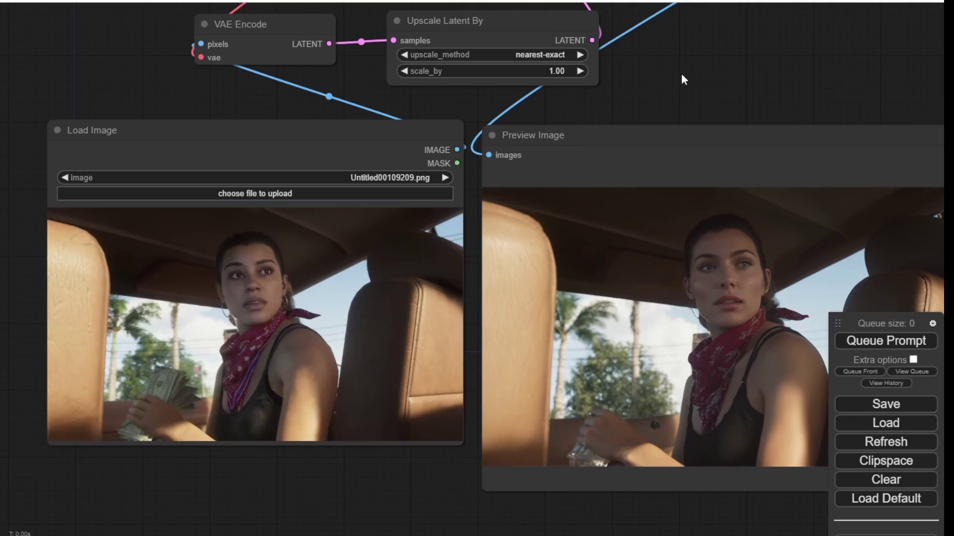
Step: Set KSampler denoise to 0.55 and queue the car-interior screenshot
{"action": "left_click_drag", "start_coordinate": [682, 76], "coordinate": [651, 268]}
{"action": "left_click", "coordinate": [611, 201]}
{"action": "left_click_drag", "start_coordinate": [674, 199], "coordinate": [668, 199]}
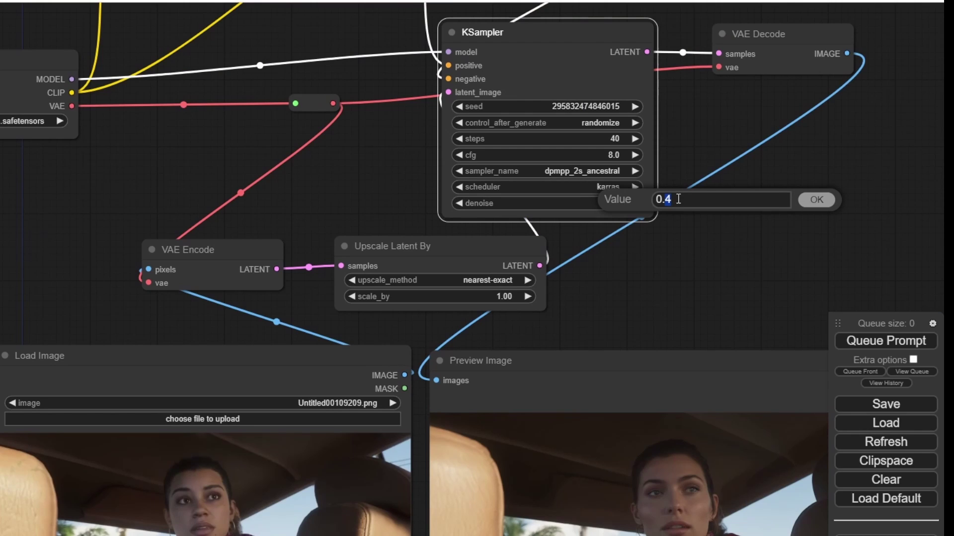
{"action": "type", "text": "55"}
{"action": "key", "text": "Return"}
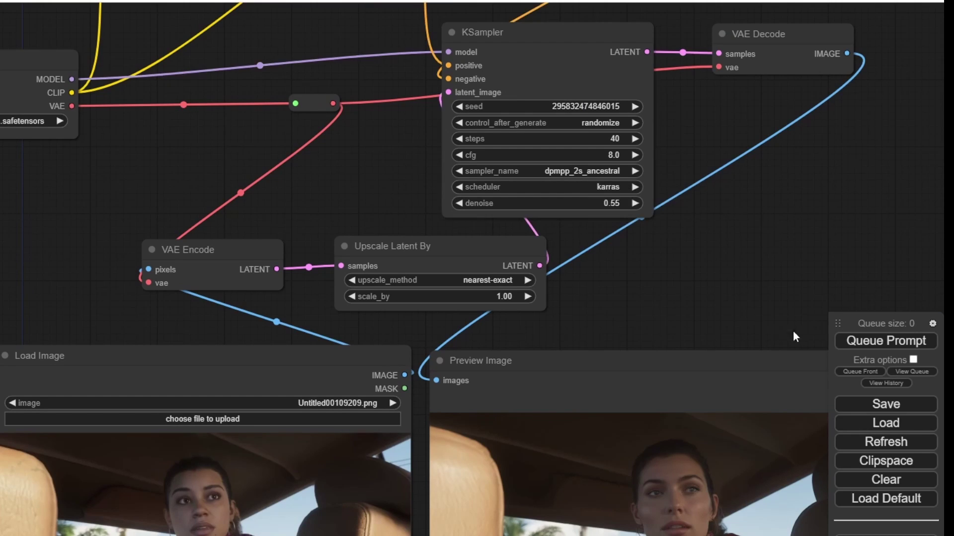
{"action": "left_click", "coordinate": [860, 344]}
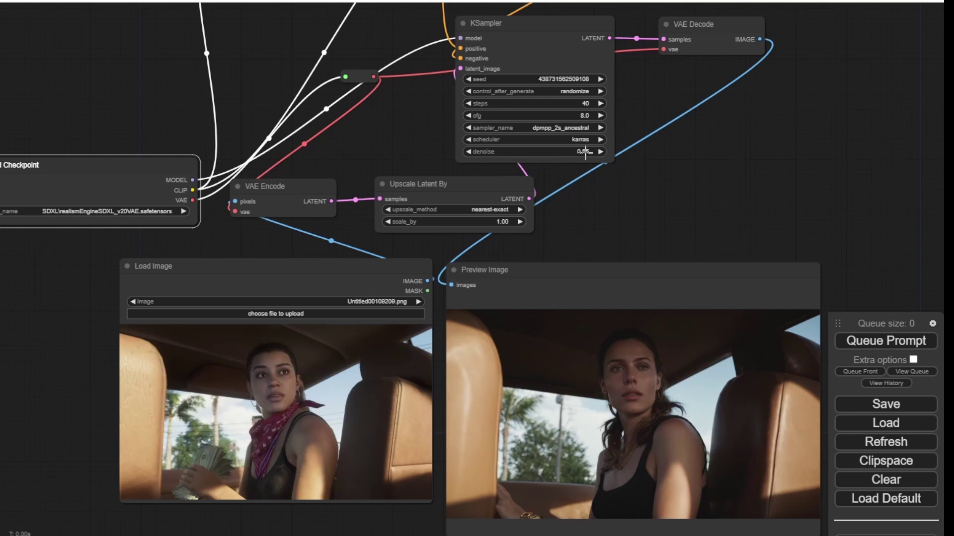
Step: Lower denoise to 0.35 and queue the render again
{"action": "left_click", "coordinate": [586, 151]}
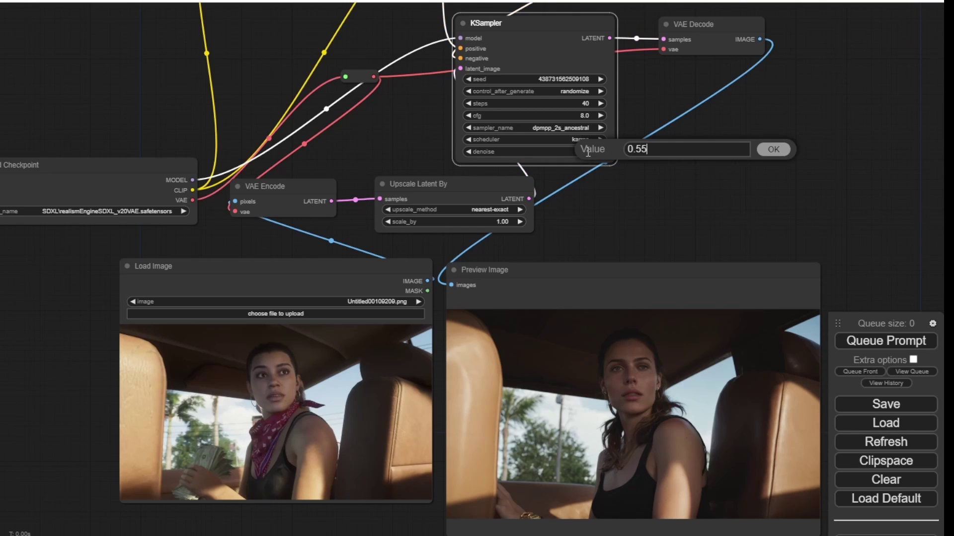
{"action": "left_click_drag", "start_coordinate": [666, 149], "coordinate": [636, 150]}
{"action": "type", "text": "3"}
{"action": "key", "text": "Return"}
{"action": "left_click", "coordinate": [699, 173]}
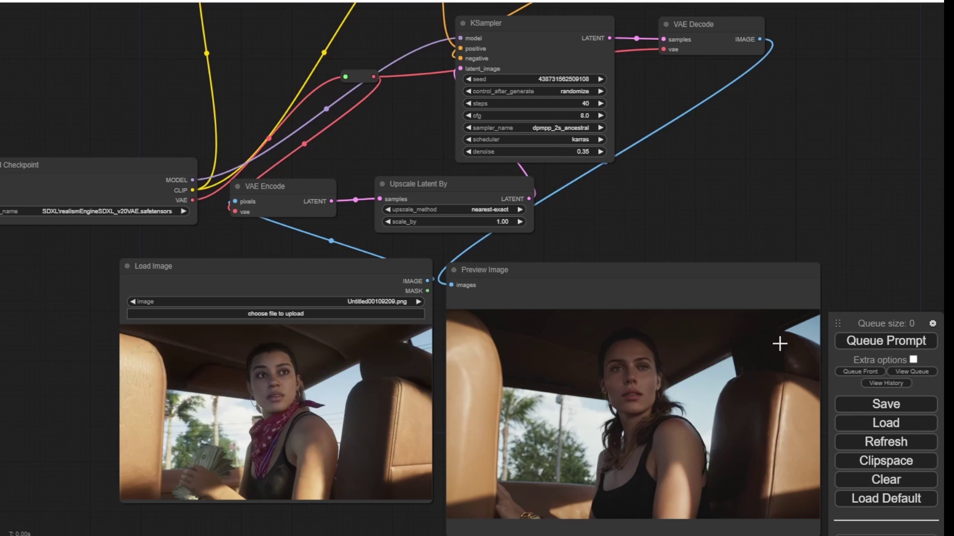
{"action": "left_click", "coordinate": [877, 343]}
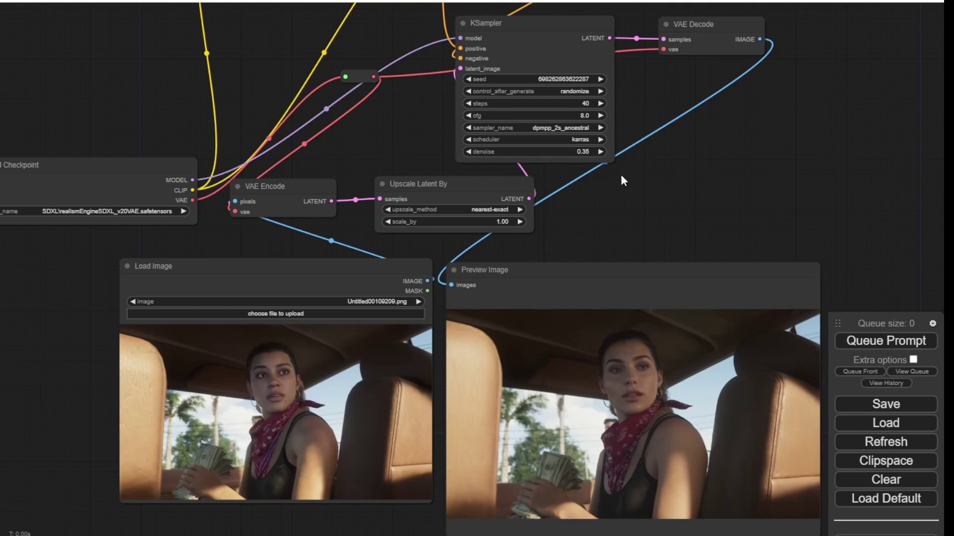
{"action": "scroll", "coordinate": [652, 179], "scroll_direction": "up", "scroll_amount": 5}
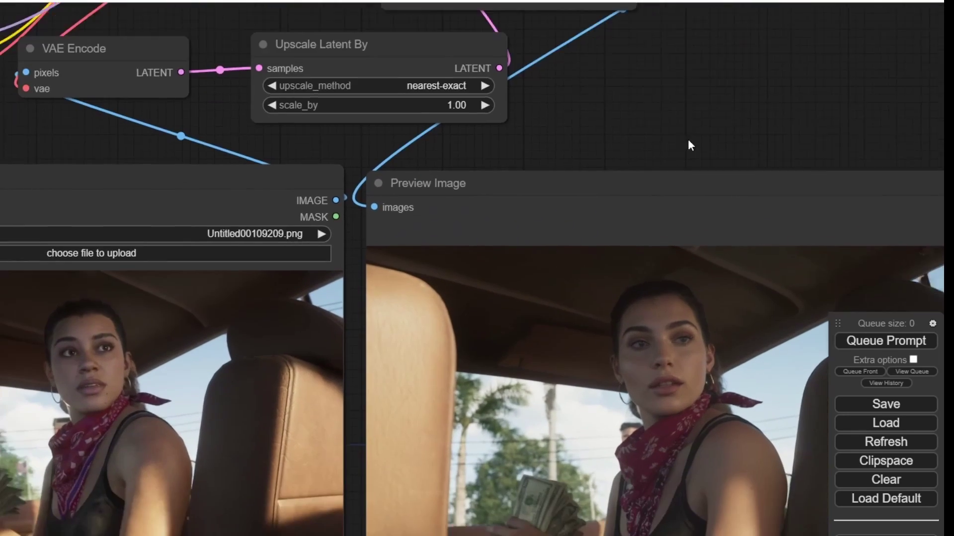
{"action": "left_click_drag", "start_coordinate": [689, 142], "coordinate": [731, 42]}
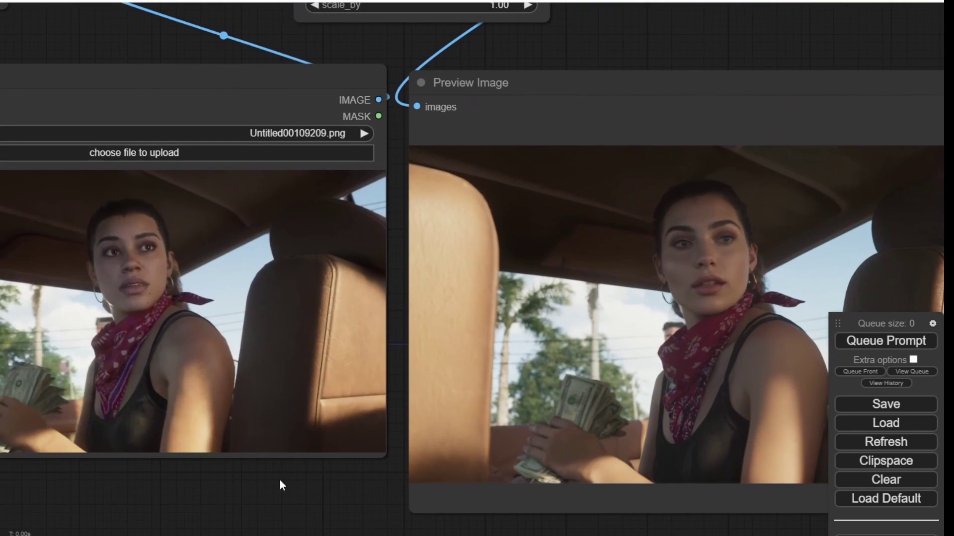
{"action": "scroll", "coordinate": [280, 480], "scroll_direction": "down", "scroll_amount": 1}
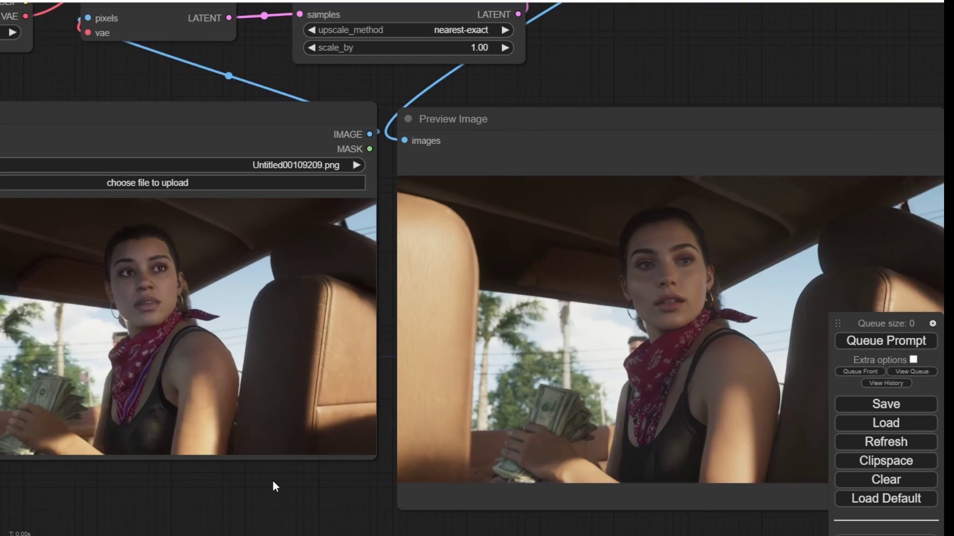
{"action": "left_click_drag", "start_coordinate": [273, 481], "coordinate": [298, 482]}
{"action": "scroll", "coordinate": [396, 475], "scroll_direction": "down", "scroll_amount": 1}
{"action": "scroll", "coordinate": [396, 477], "scroll_direction": "down", "scroll_amount": 1}
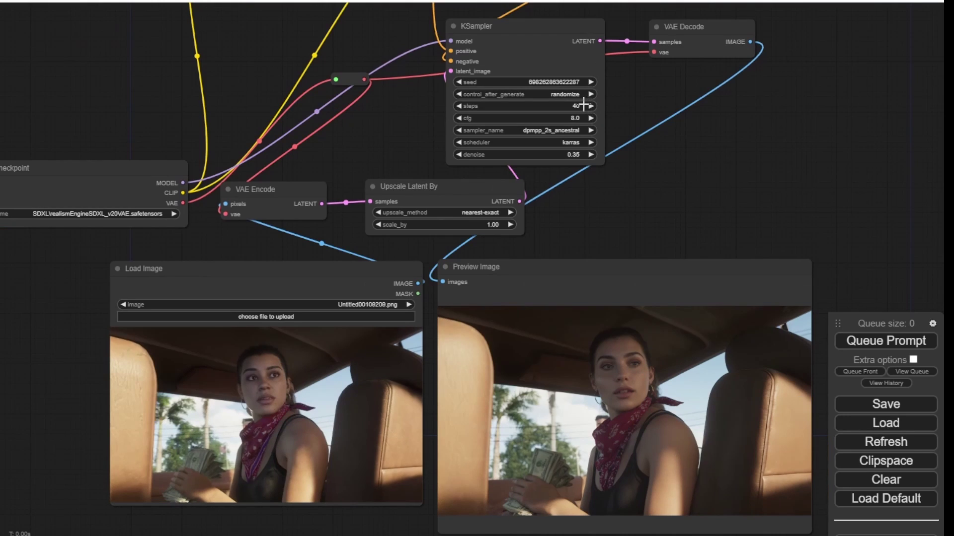
Step: Change KSampler steps from 40 to 50 and queue the car scene
{"action": "left_click", "coordinate": [582, 105]}
{"action": "left_click_drag", "start_coordinate": [643, 103], "coordinate": [612, 103]}
{"action": "type", "text": "50"}
{"action": "key", "text": "Return"}
{"action": "left_click", "coordinate": [915, 343]}
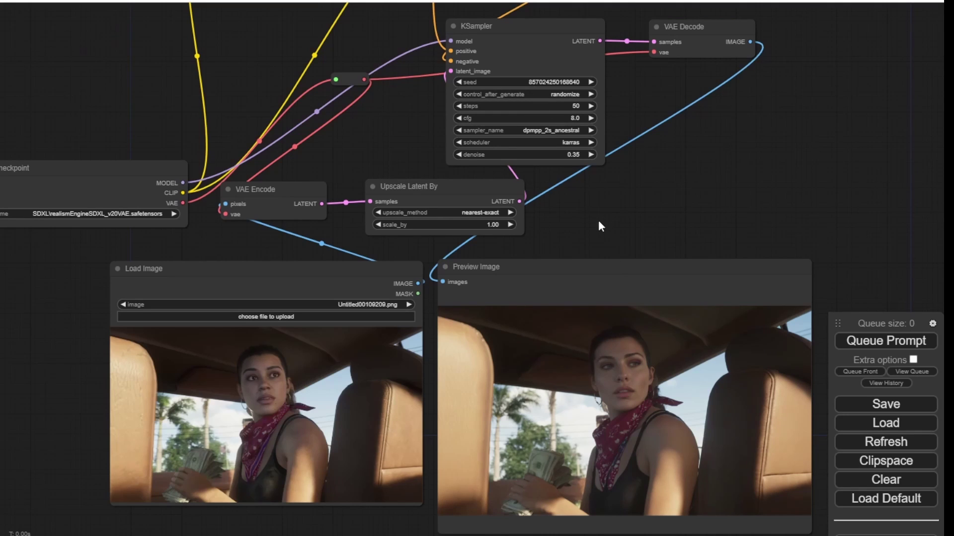
Step: Compare the 50-step result with the source frame and save the preview image
{"action": "left_click_drag", "start_coordinate": [397, 534], "coordinate": [503, 428]}
{"action": "scroll", "coordinate": [462, 401], "scroll_direction": "up", "scroll_amount": 5}
{"action": "scroll", "coordinate": [495, 426], "scroll_direction": "down", "scroll_amount": 3}
{"action": "scroll", "coordinate": [495, 425], "scroll_direction": "up", "scroll_amount": 3}
{"action": "scroll", "coordinate": [454, 415], "scroll_direction": "up", "scroll_amount": 1}
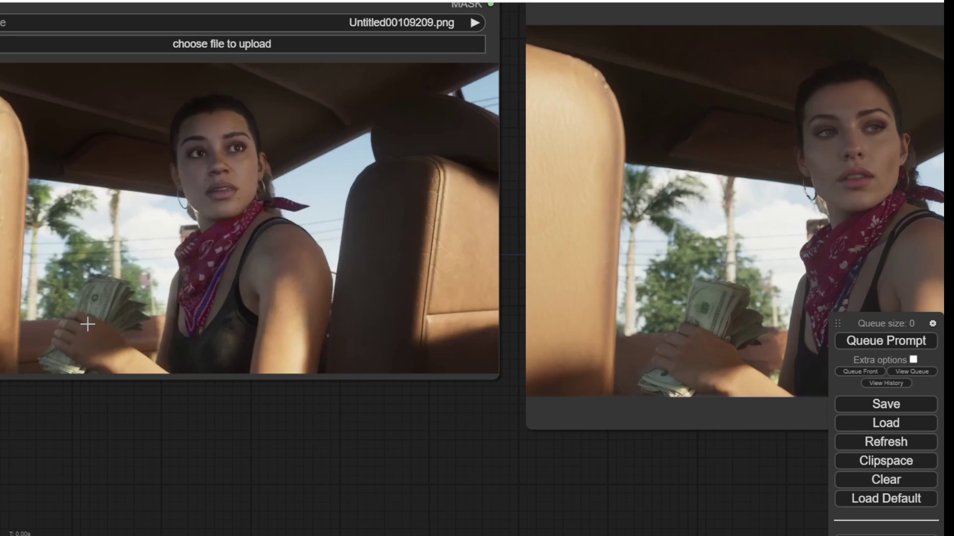
{"action": "left_click_drag", "start_coordinate": [437, 449], "coordinate": [246, 467]}
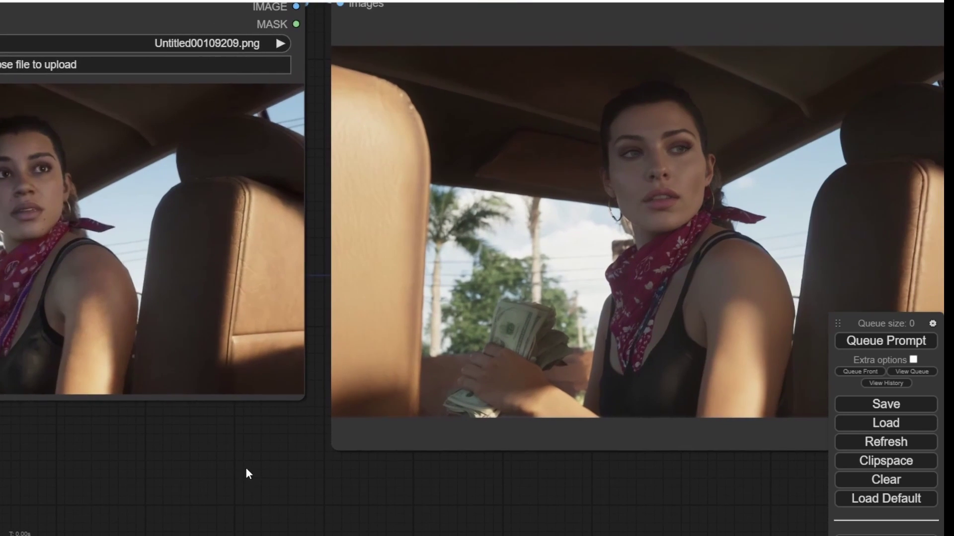
{"action": "left_click_drag", "start_coordinate": [645, 482], "coordinate": [709, 535]}
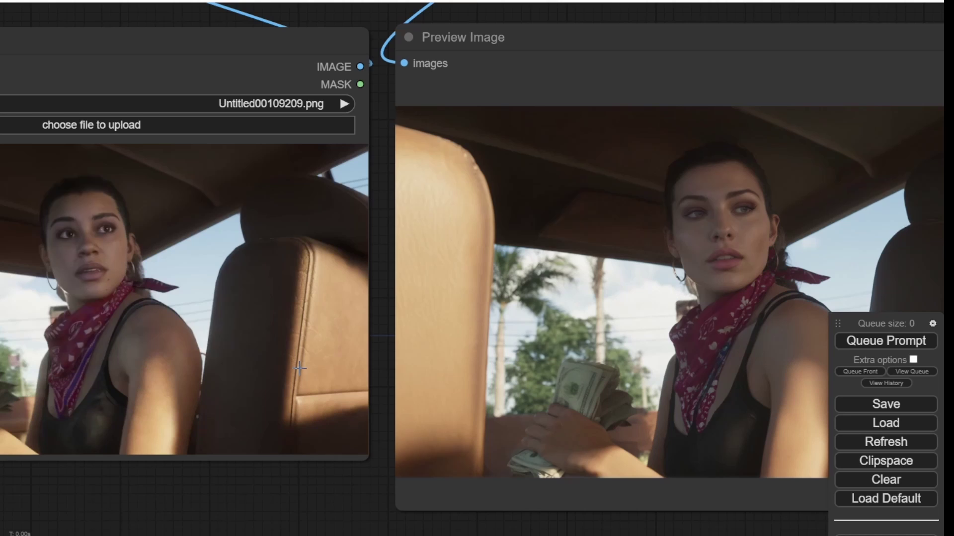
{"action": "left_click_drag", "start_coordinate": [302, 493], "coordinate": [306, 459]}
{"action": "scroll", "coordinate": [182, 495], "scroll_direction": "down", "scroll_amount": 2}
{"action": "scroll", "coordinate": [183, 493], "scroll_direction": "down", "scroll_amount": 1}
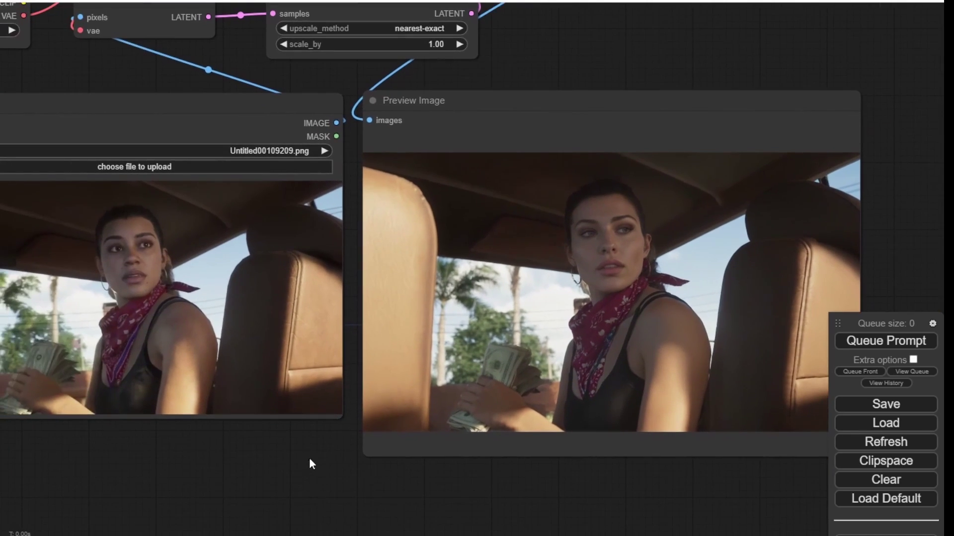
{"action": "right_click", "coordinate": [592, 298]}
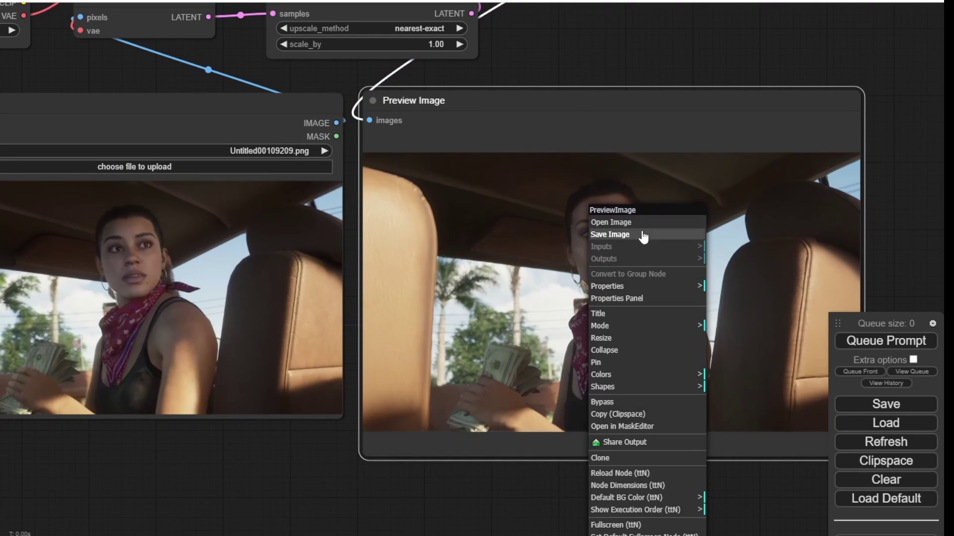
{"action": "left_click", "coordinate": [625, 234]}
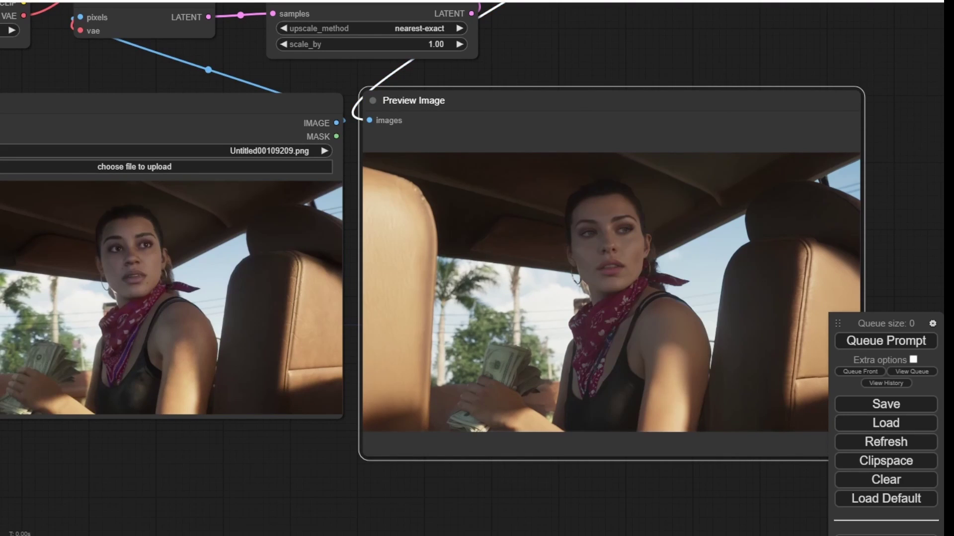